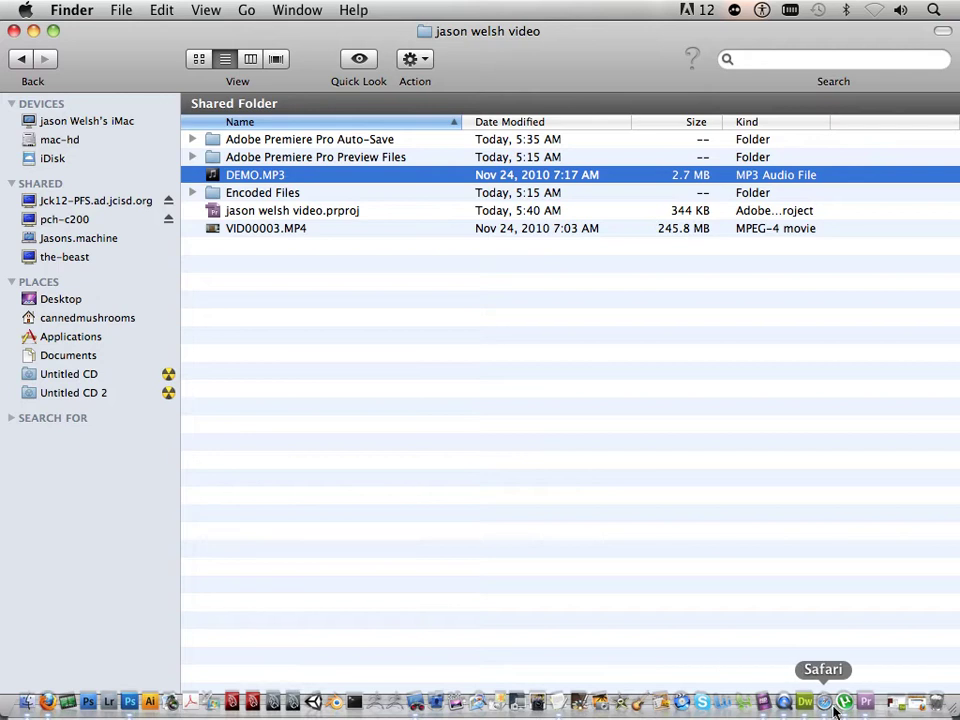
Import DEMO.MP3 from the jason welsh video folder into the project and place it at the start of the Audio 1 track.
left_click(865, 703)
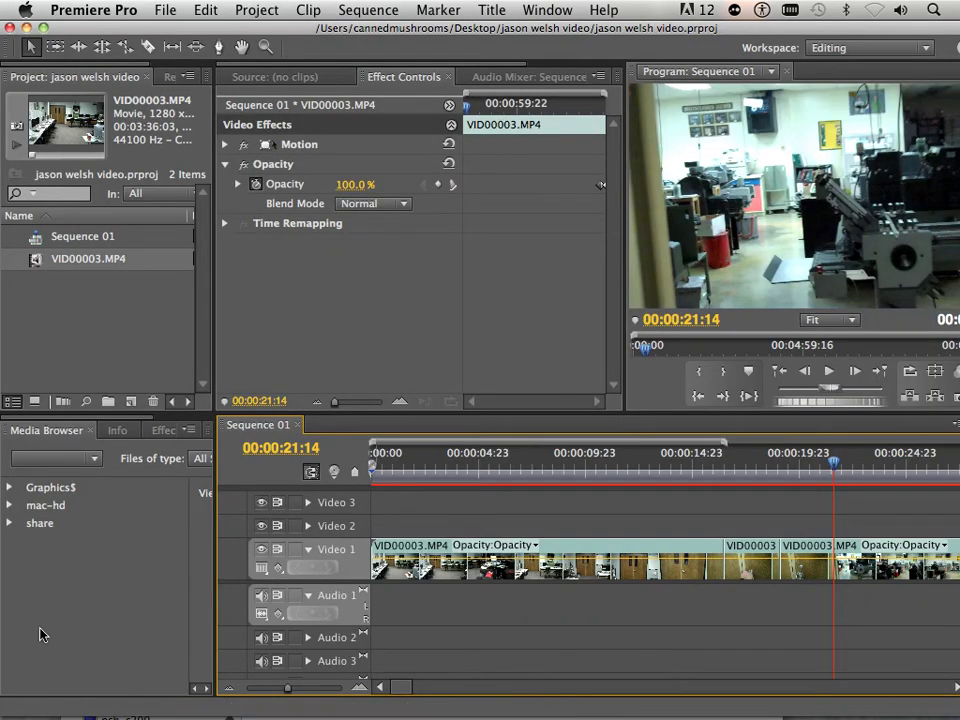
left_click(22, 705)
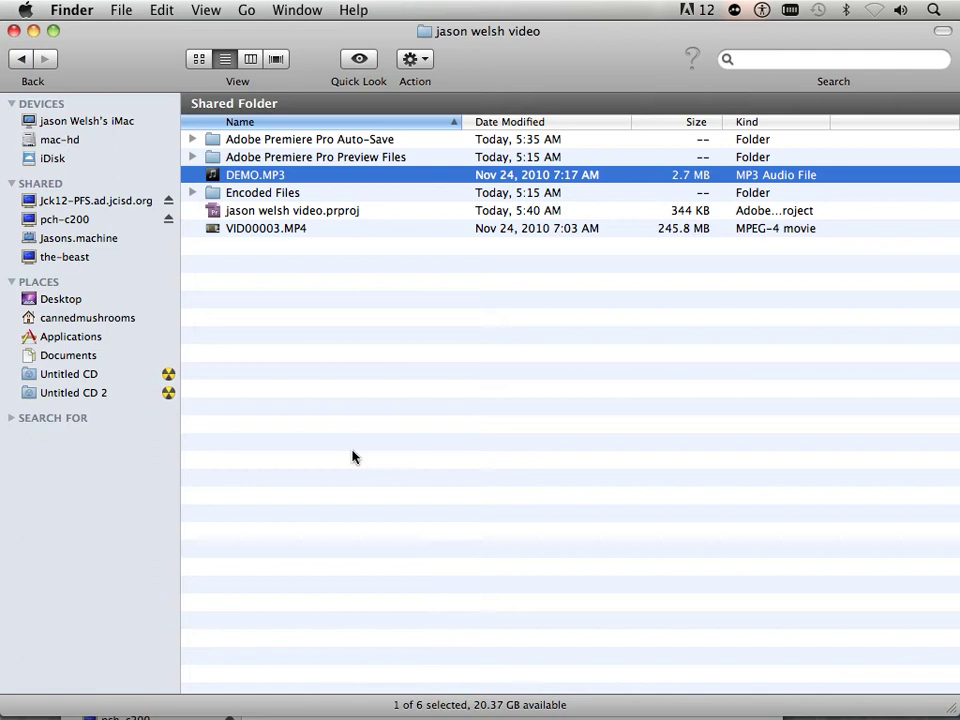
left_click_drag(118, 74, 455, 119)
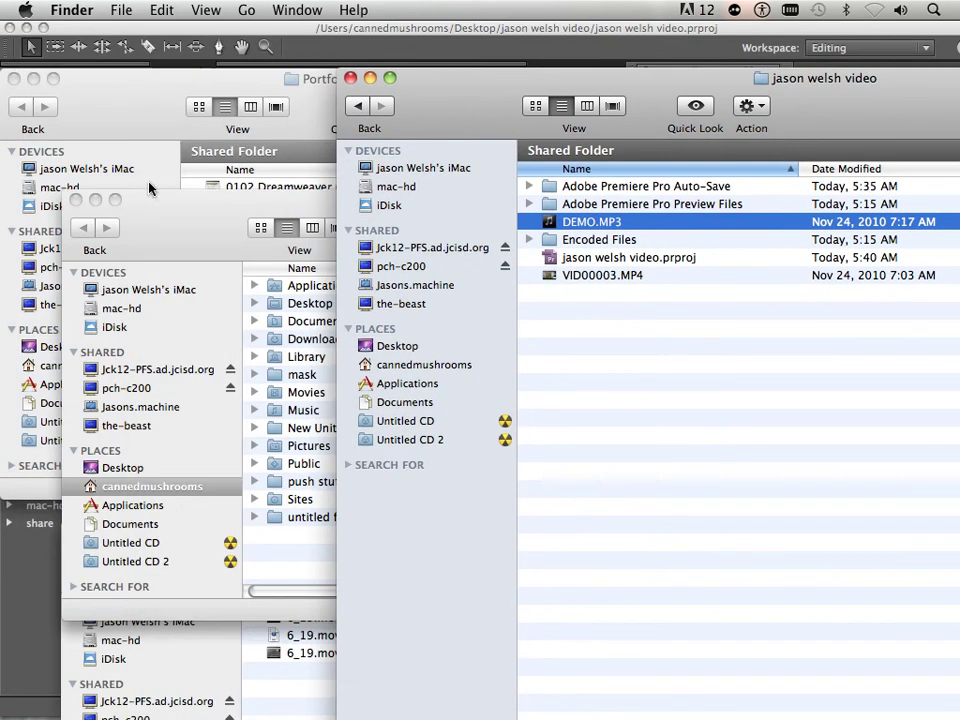
left_click_drag(118, 98, 281, 493)
left_click_drag(571, 228, 24, 318)
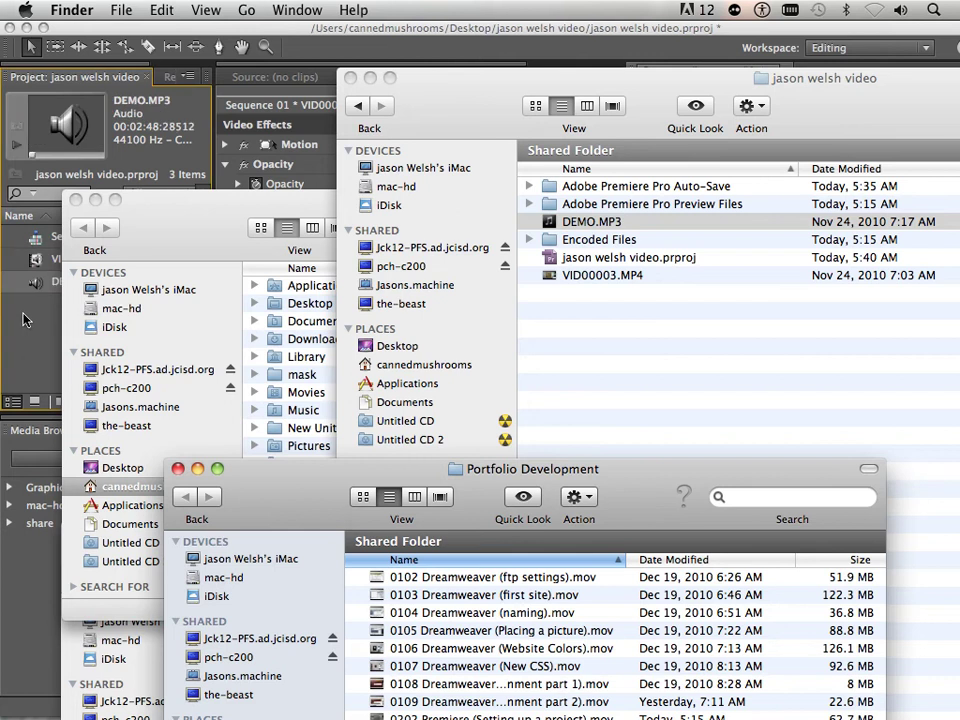
left_click(24, 320)
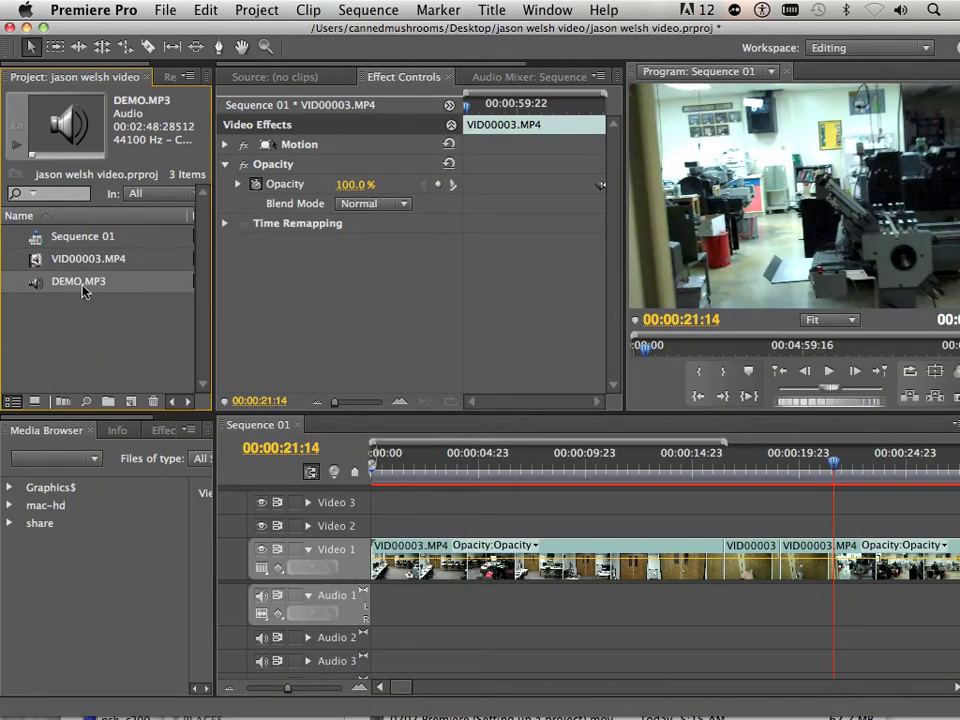
left_click_drag(65, 289, 384, 610)
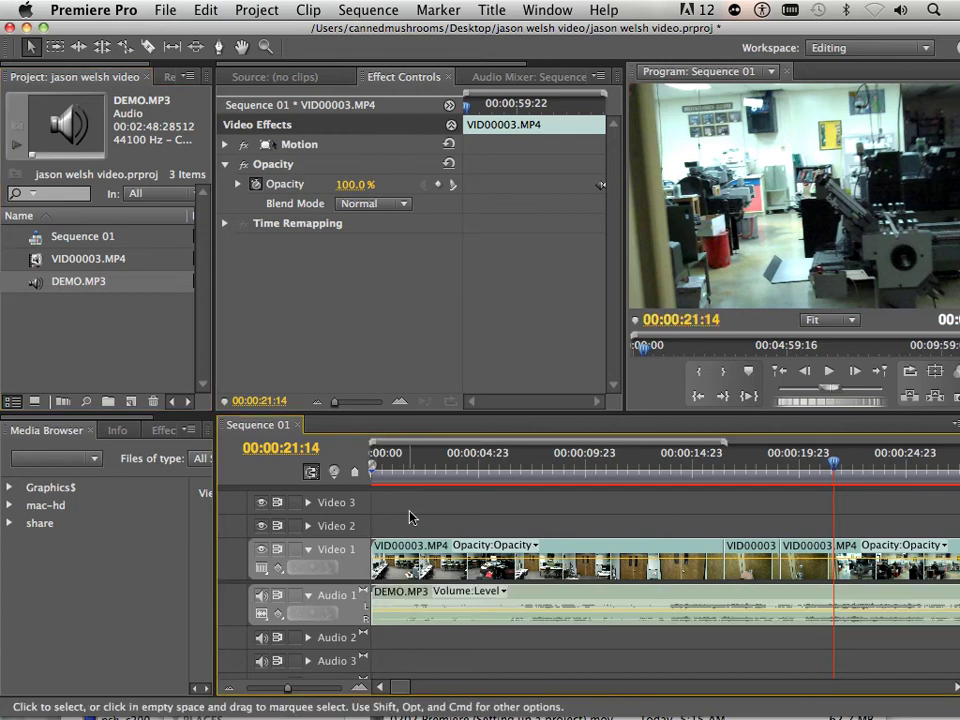
Play the opening of Sequence 01 with the music and scrub through to the door shot around 17 seconds.
left_click_drag(420, 462, 366, 460)
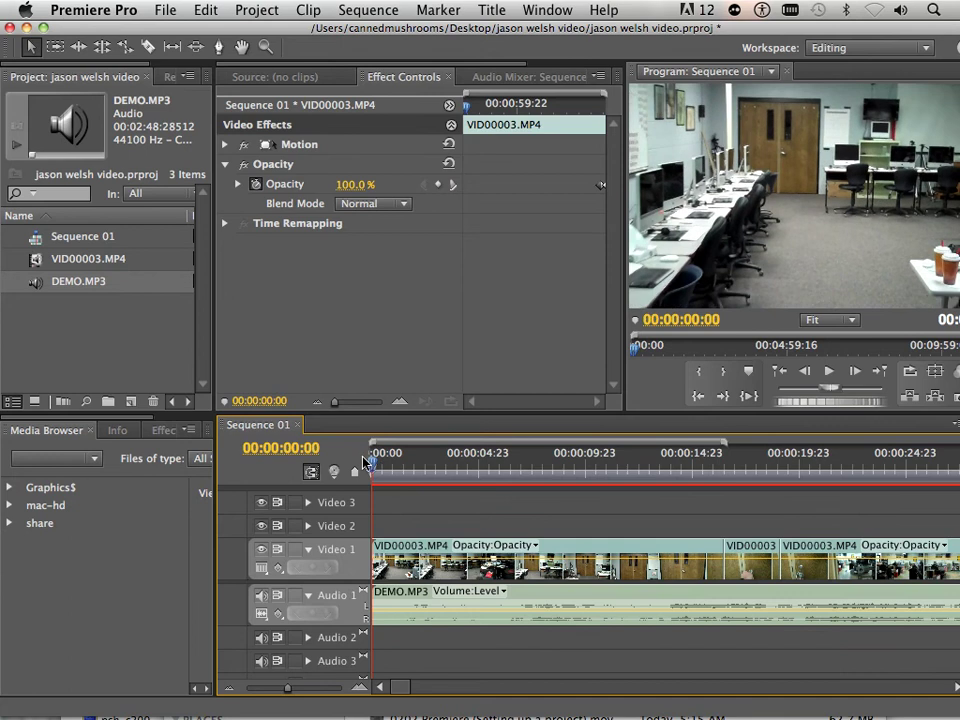
key("space")
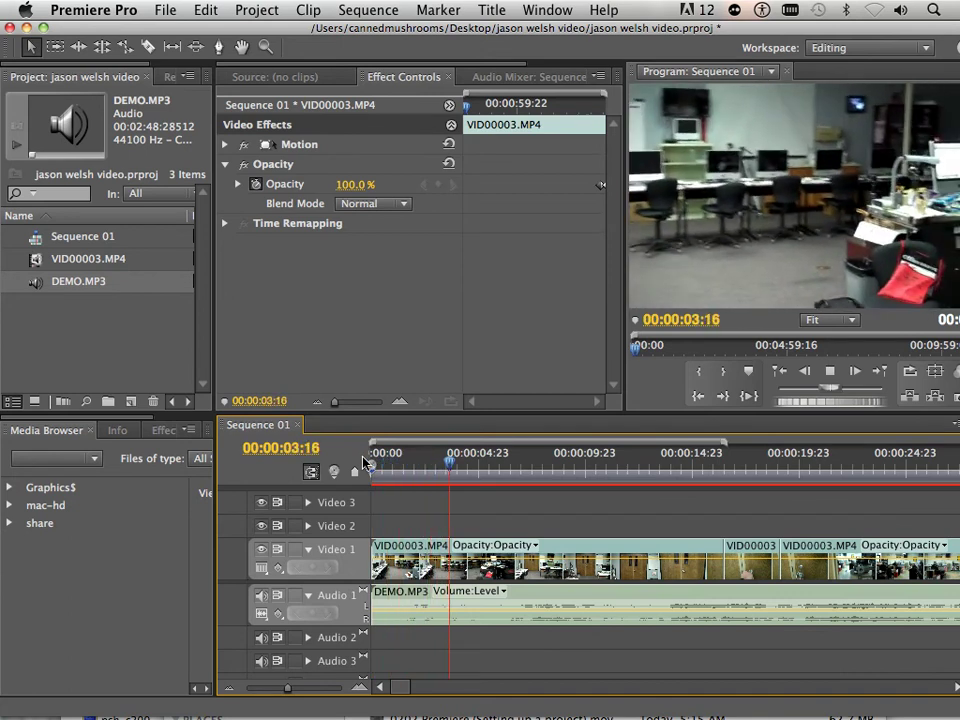
key("space")
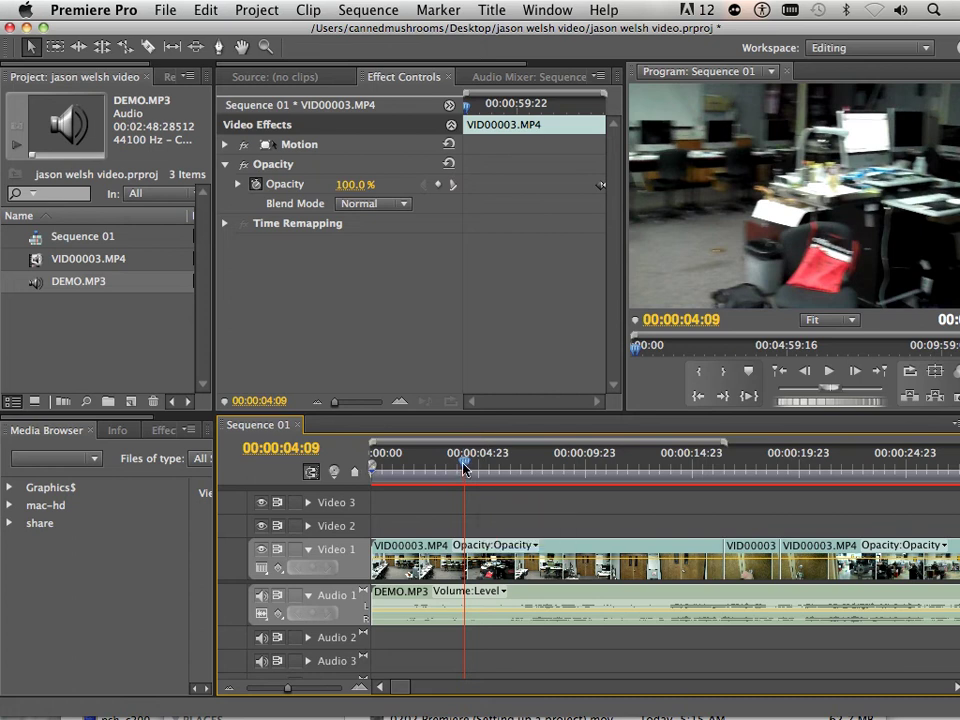
left_click_drag(464, 461, 348, 458)
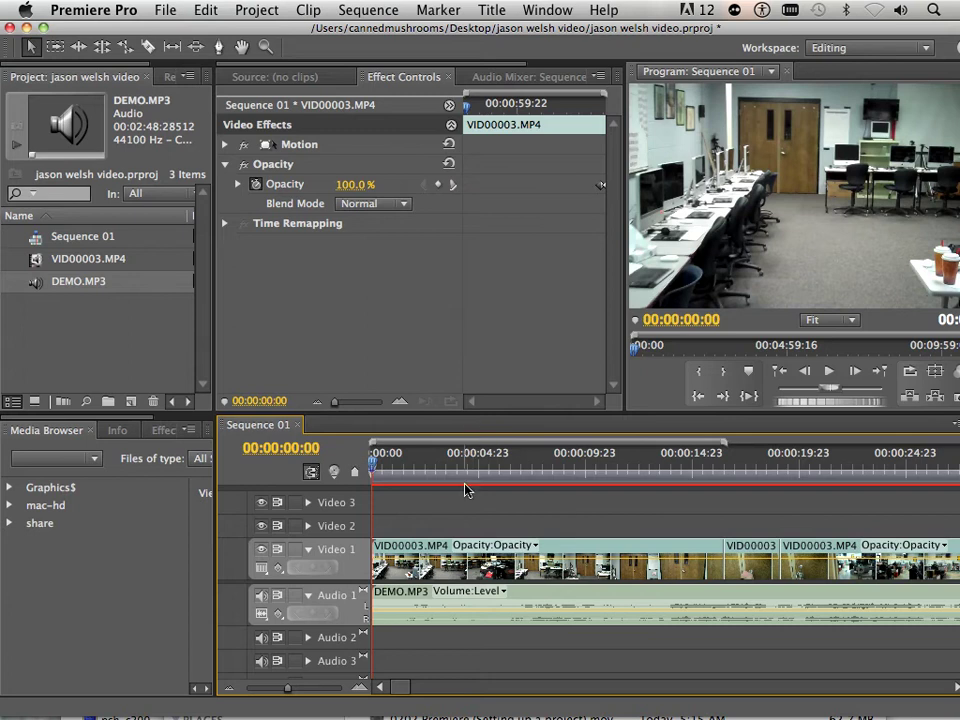
left_click_drag(393, 474, 743, 470)
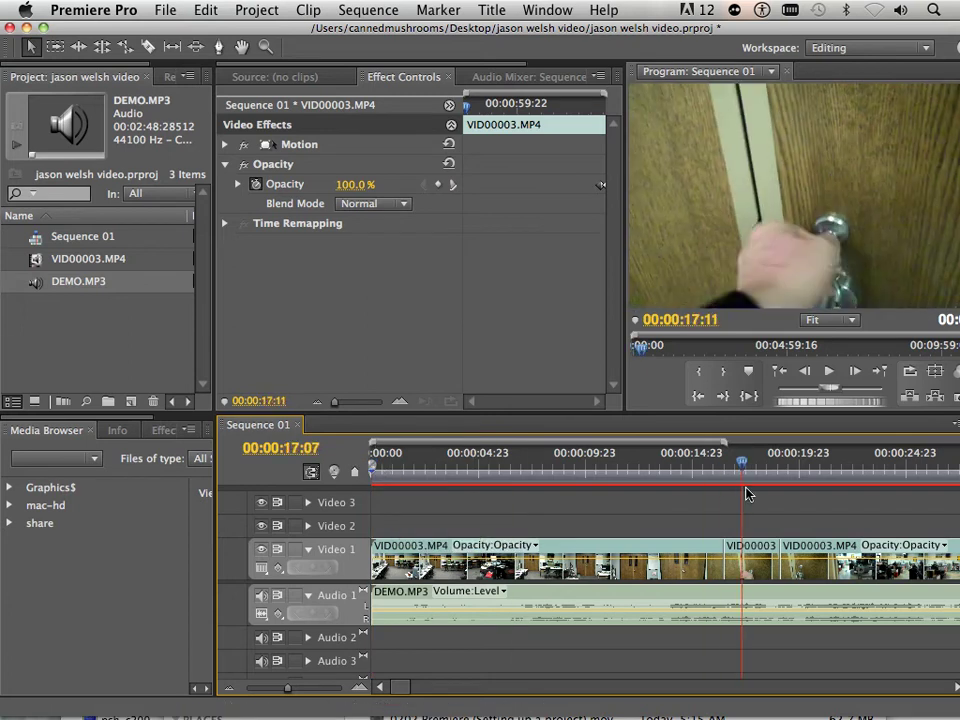
Split the DEMO.MP3 clip on Audio 1 with the Razor tool at the end of the video, at 00:01:36:03.
left_click_drag(285, 691, 266, 690)
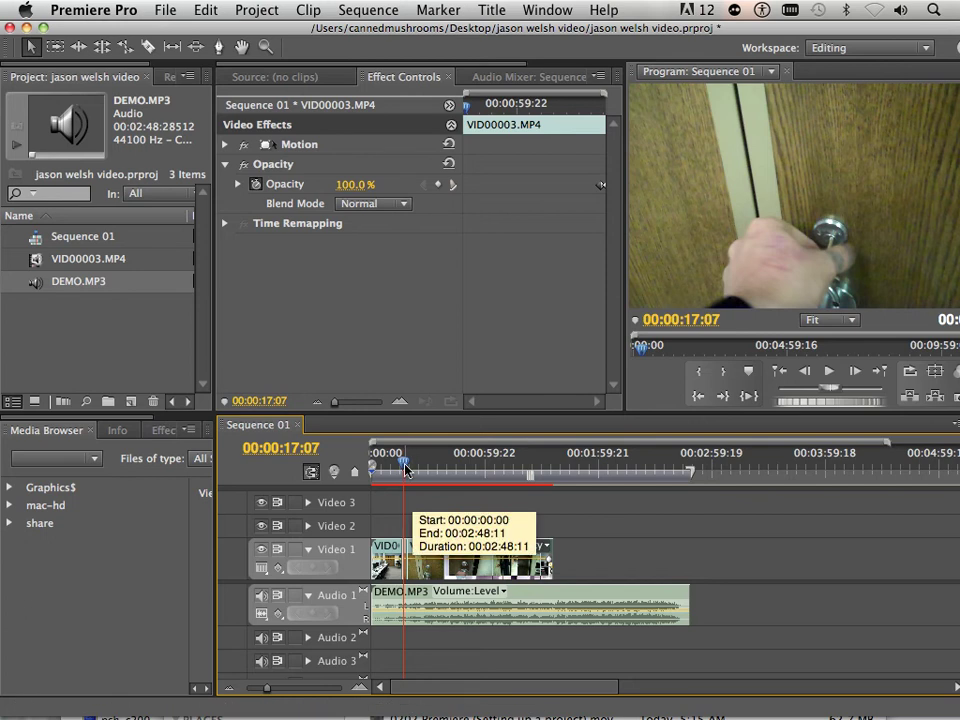
left_click_drag(500, 472, 552, 476)
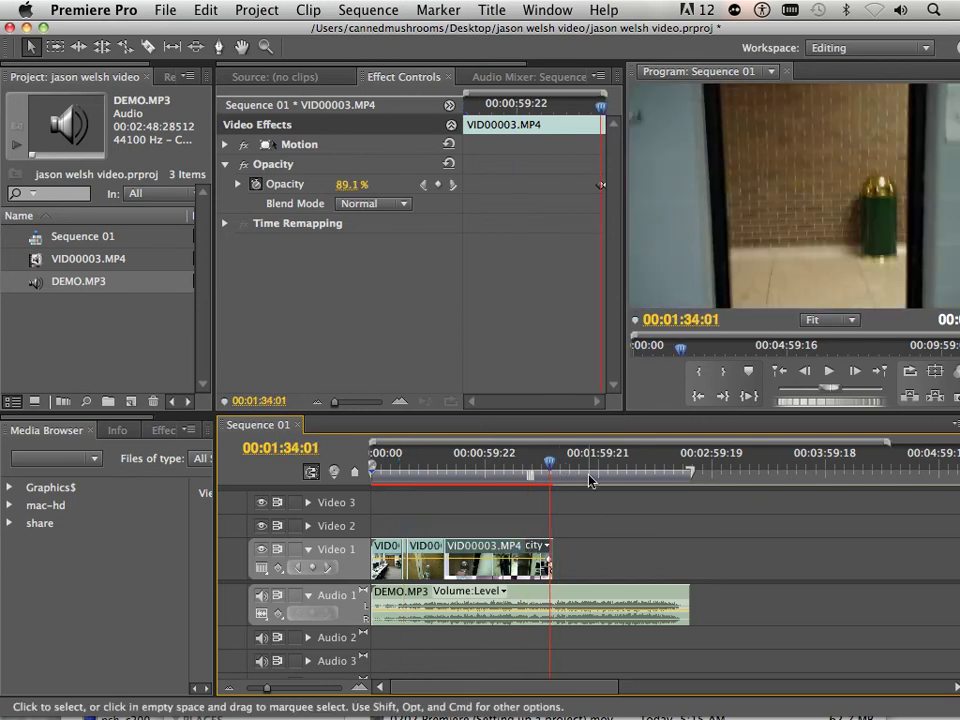
left_click(901, 10)
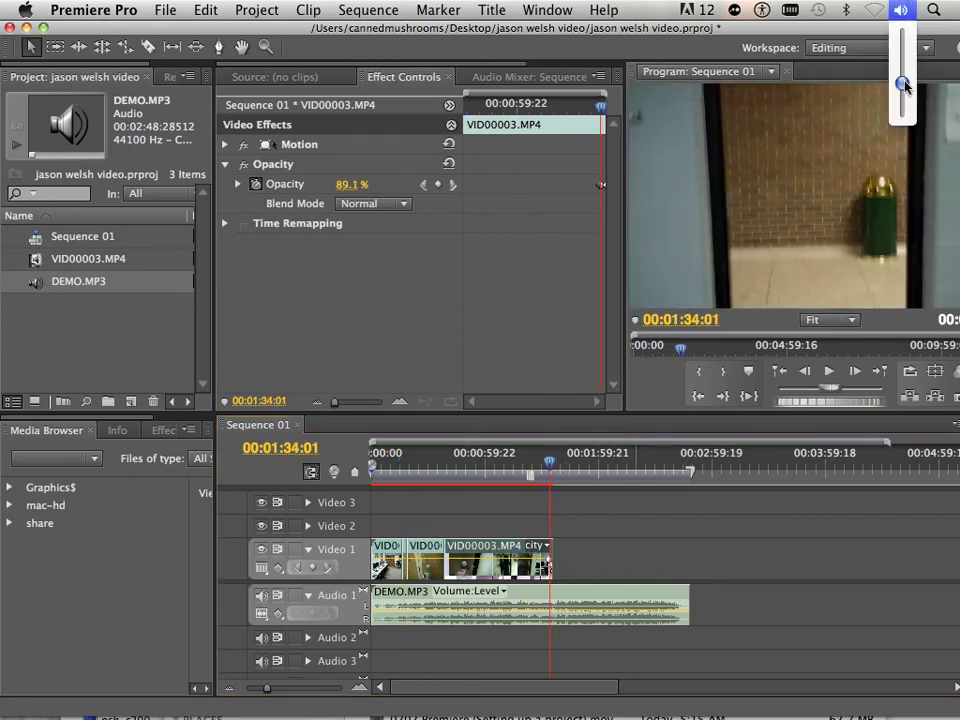
left_click(440, 548)
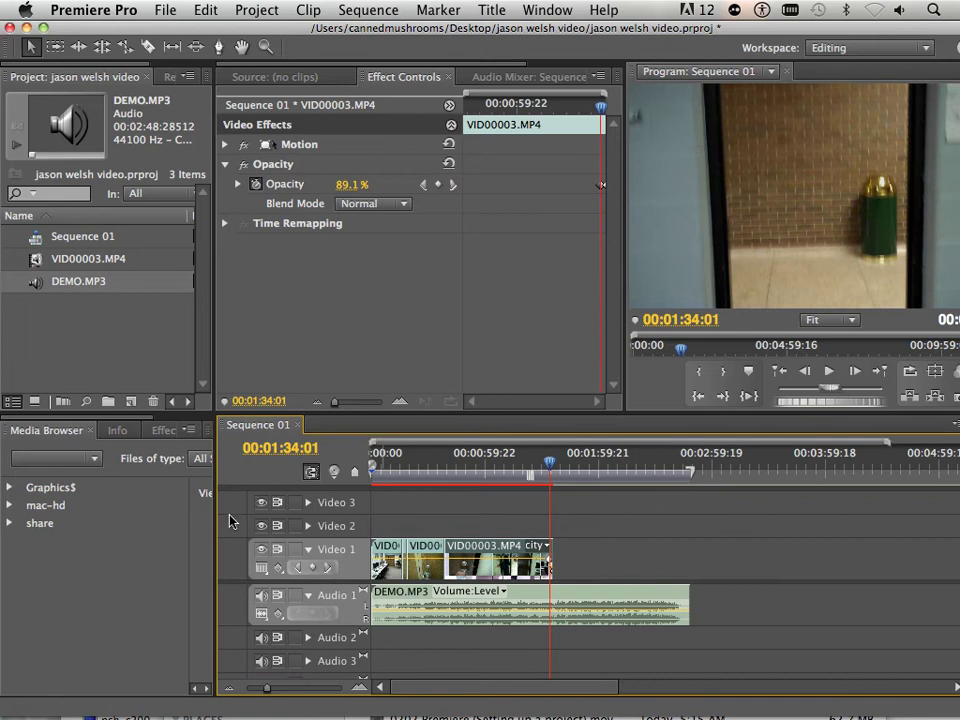
left_click_drag(267, 692, 290, 690)
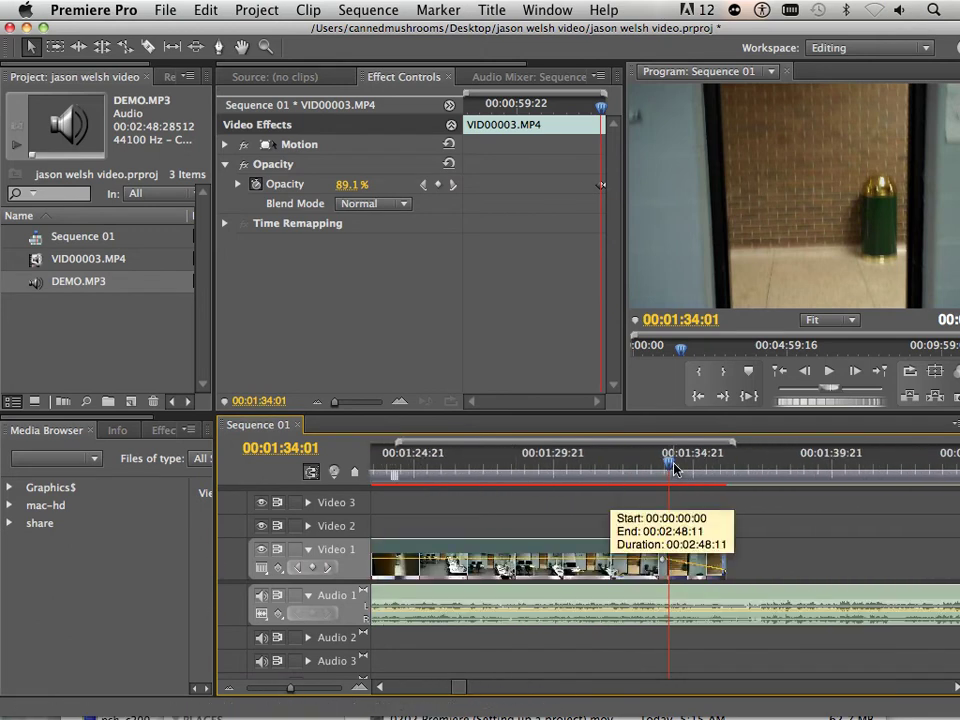
left_click_drag(671, 461, 733, 480)
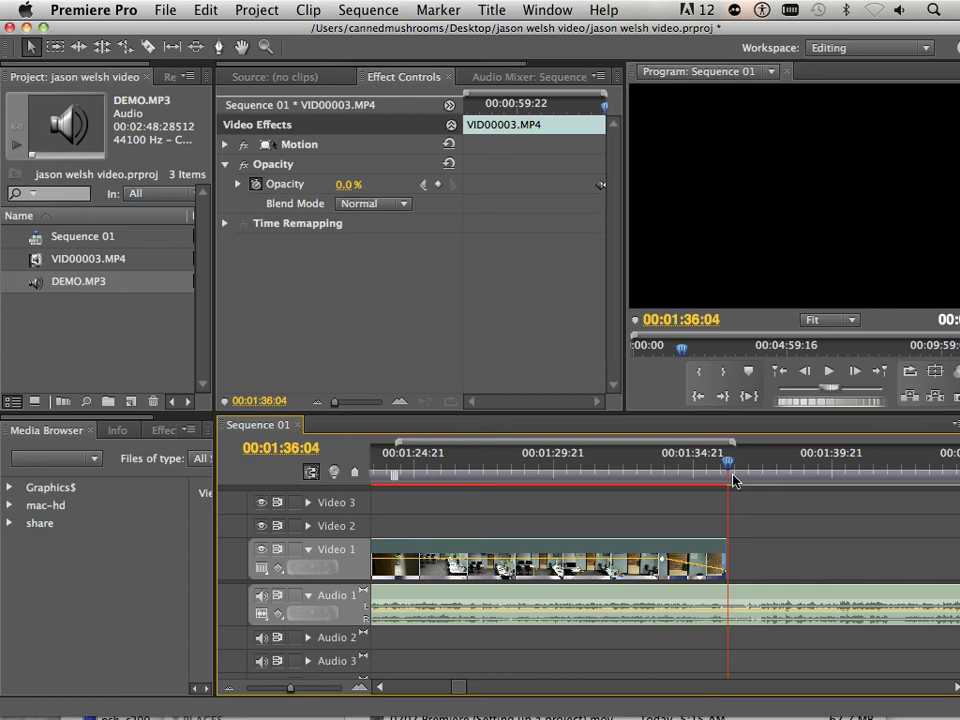
key("Left")
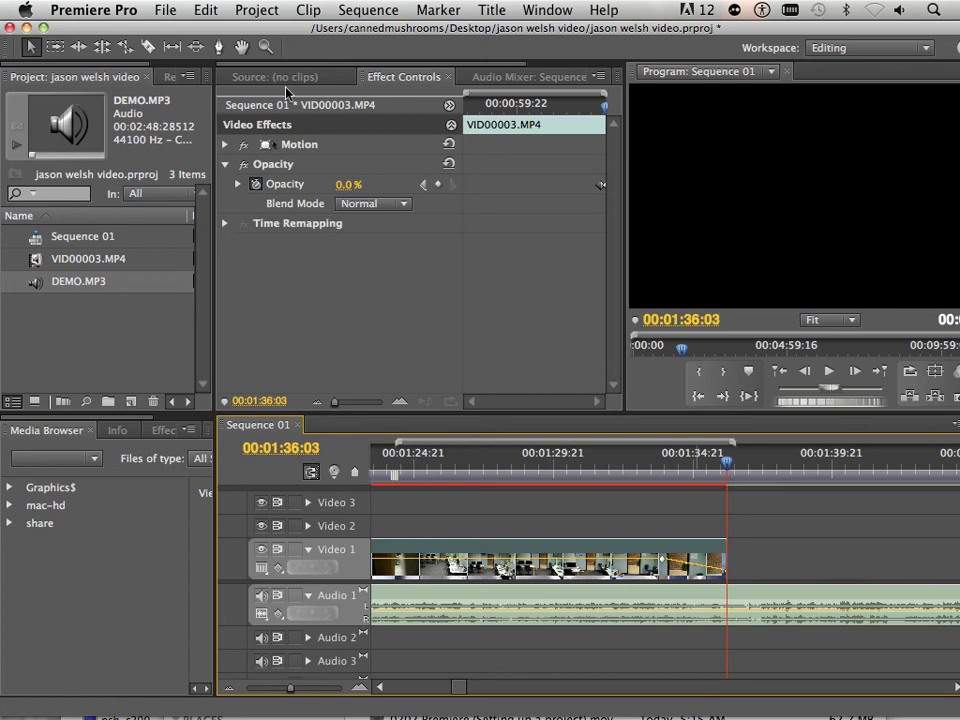
left_click(148, 47)
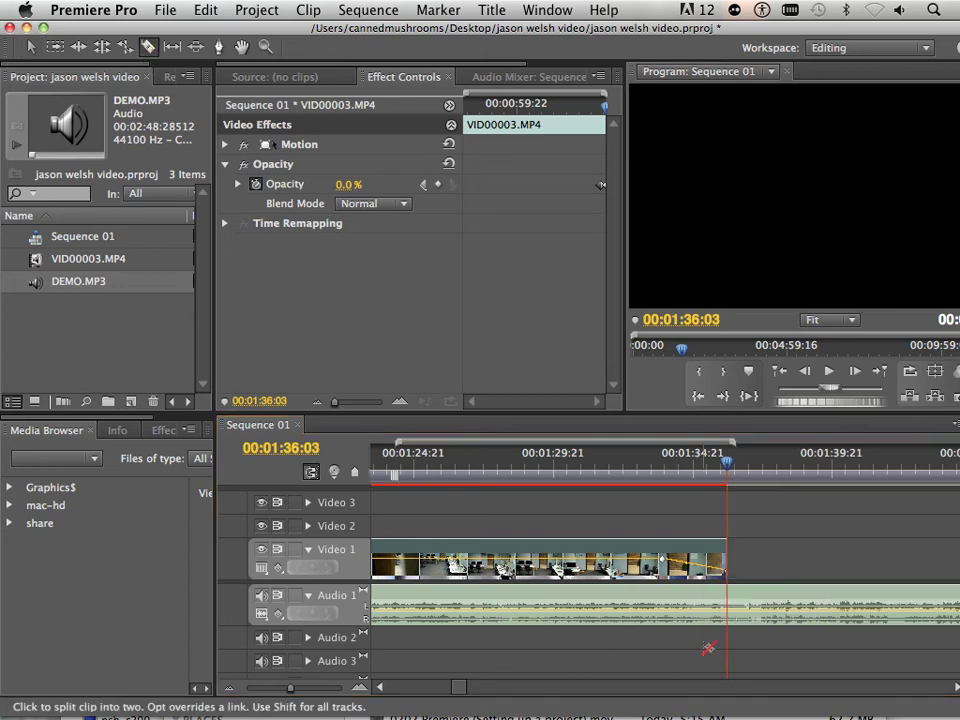
left_click(731, 601)
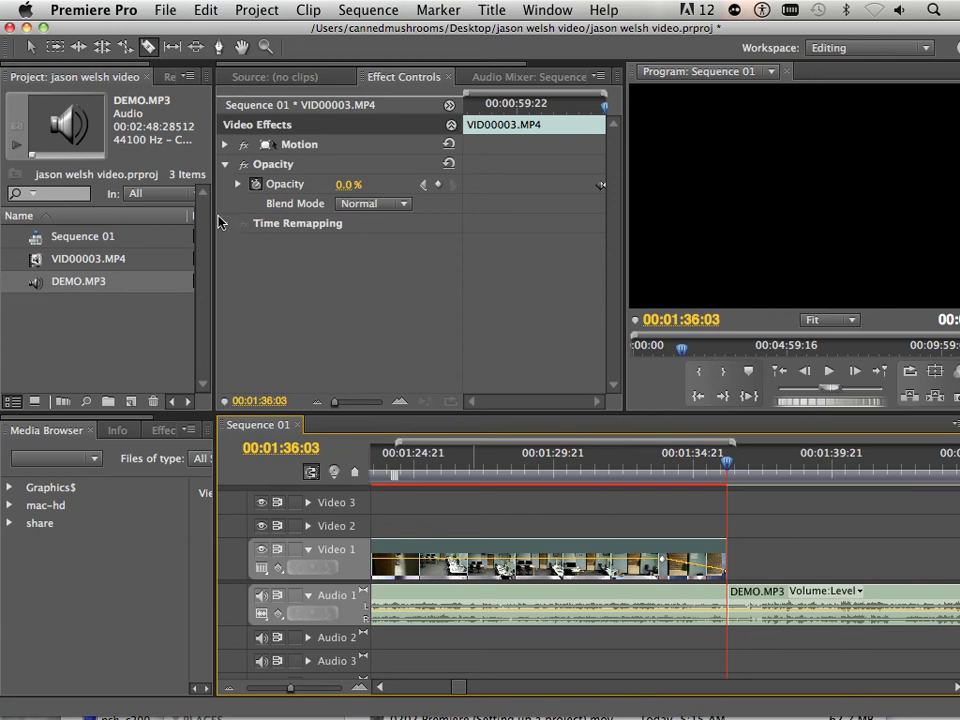
Delete the leftover part of DEMO.MP3 that extends past the end of the video.
left_click(30, 47)
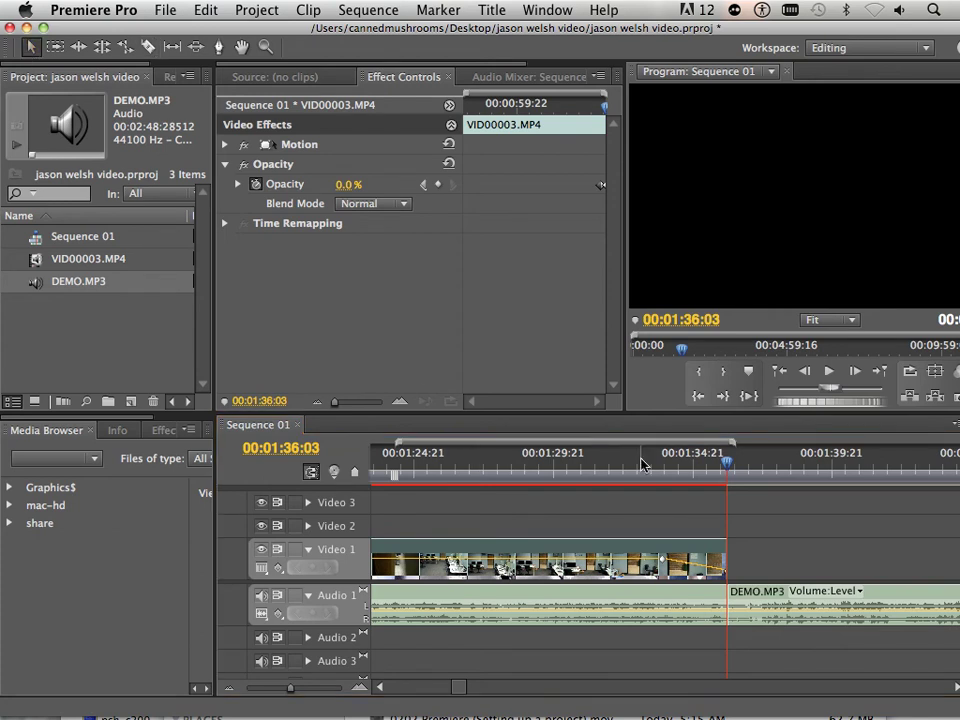
left_click(780, 617)
key("Delete")
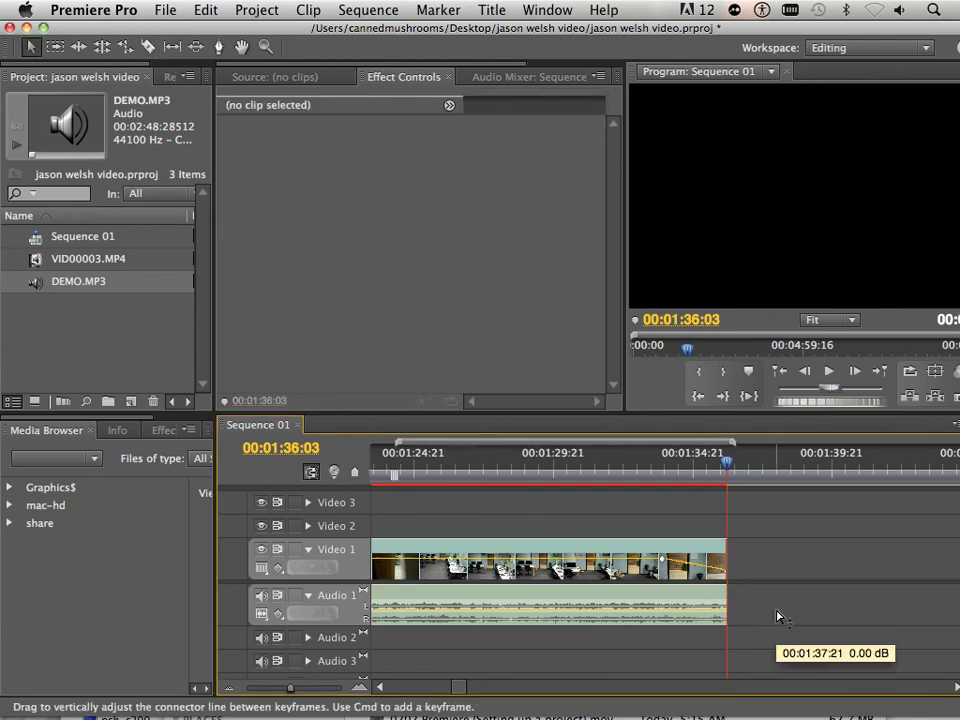
Add a Volume Level keyframe to DEMO.MP3 at 00:01:33:18, where the video's fade-out begins.
left_click(688, 466)
left_click_drag(688, 466, 660, 473)
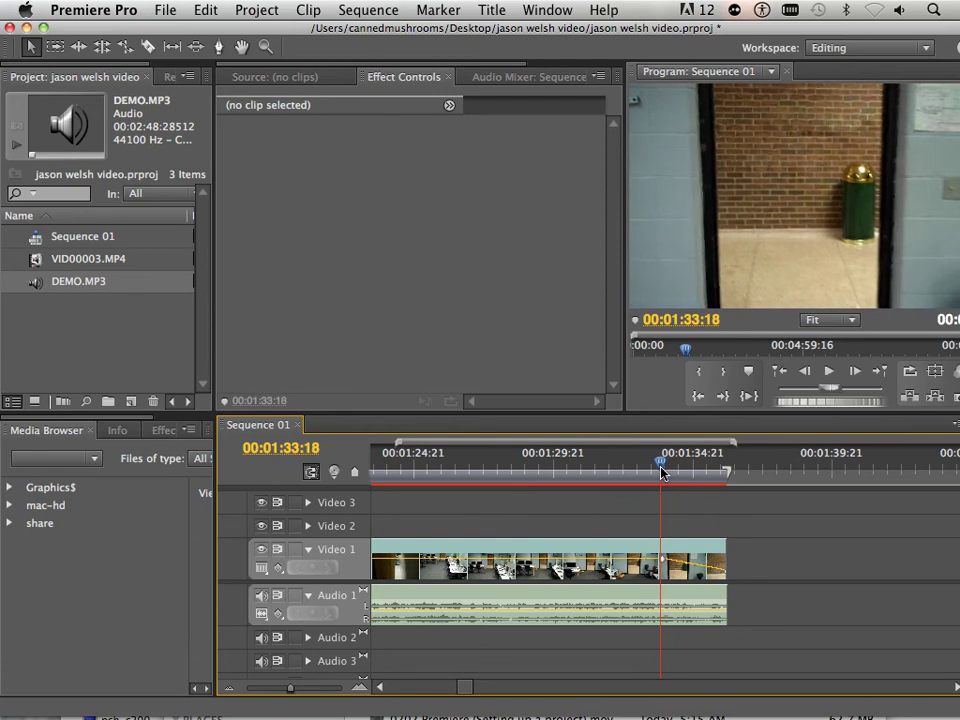
left_click(617, 606)
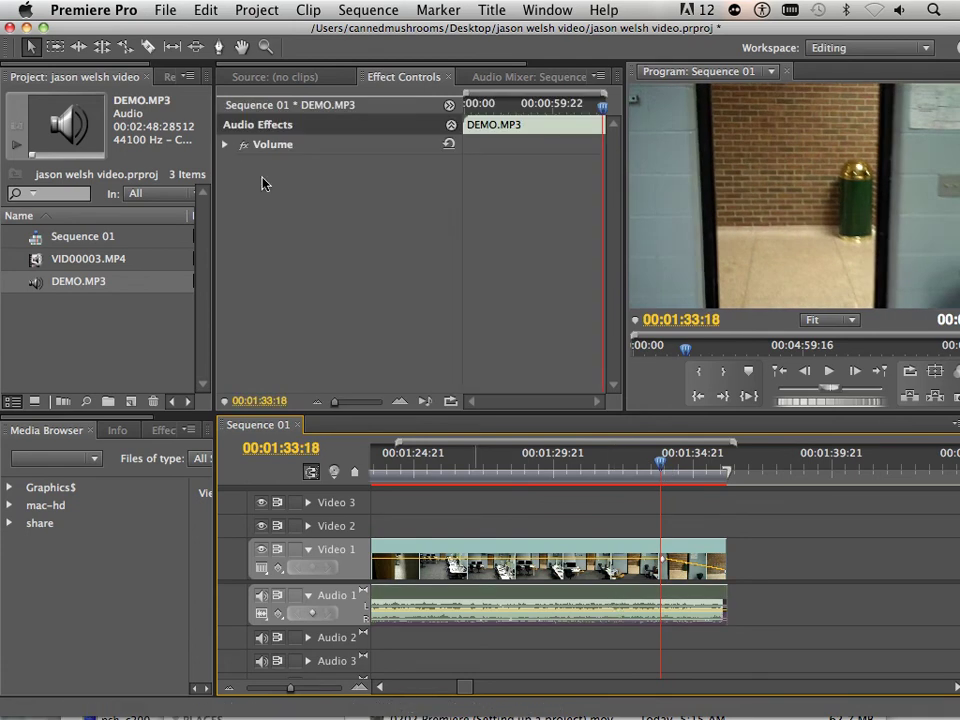
left_click(227, 145)
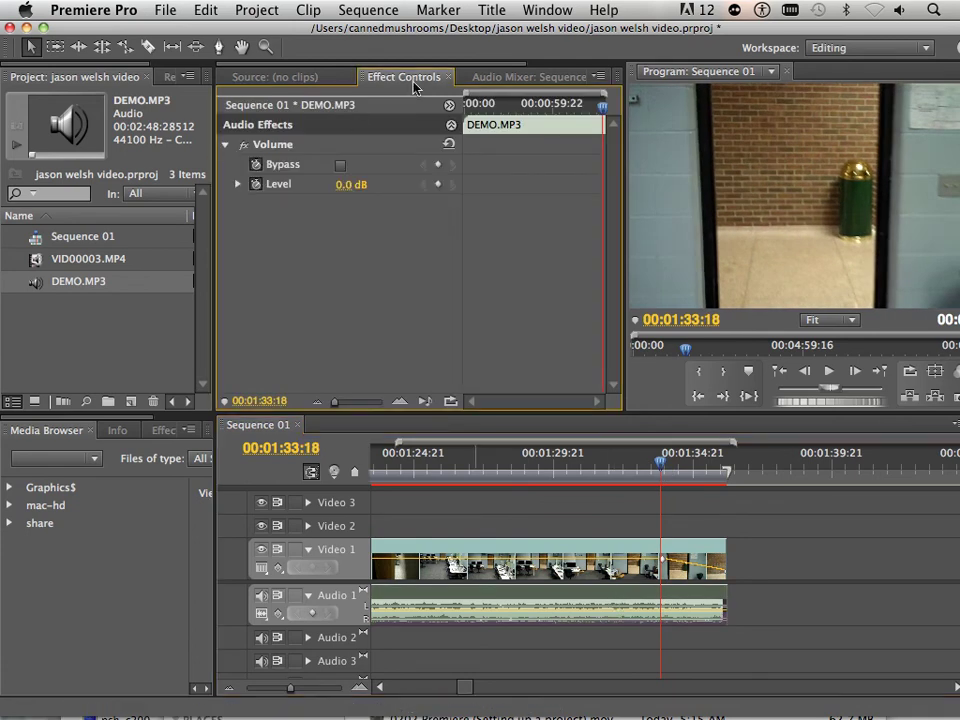
left_click(238, 186)
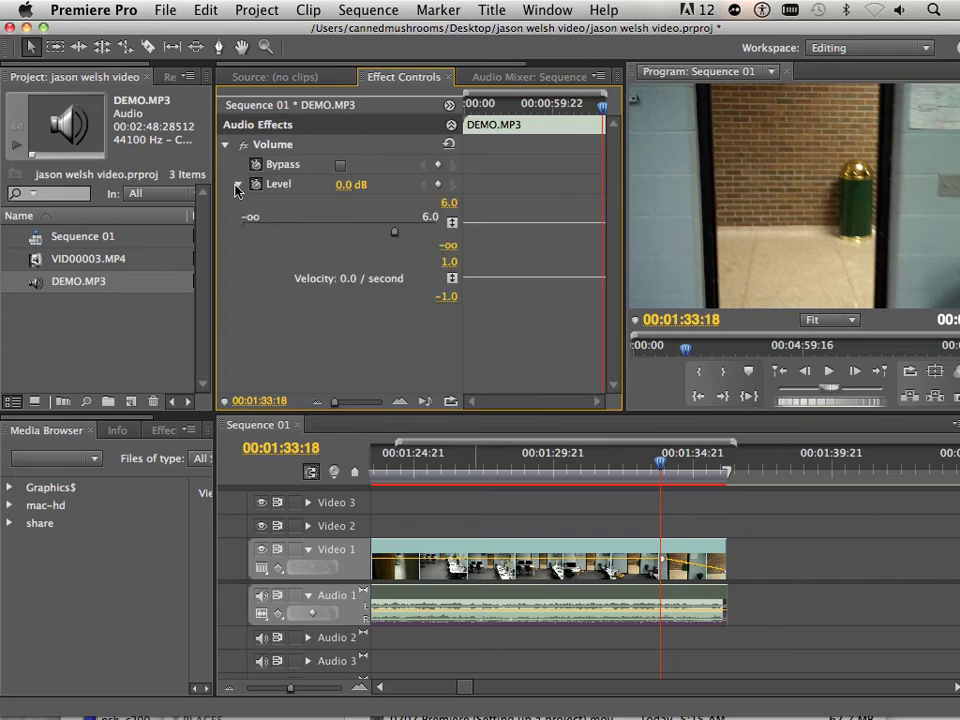
left_click(438, 186)
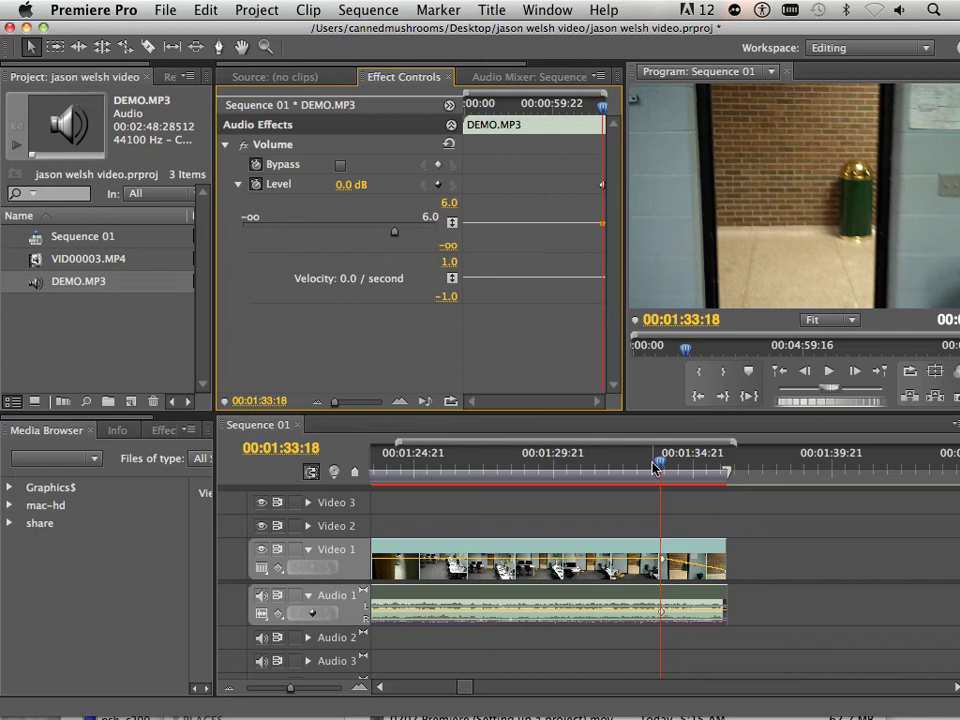
Add a Volume Level keyframe at the end of DEMO.MP3, at 00:01:36:03, and lower it to -7.0 dB.
left_click_drag(660, 463, 727, 474)
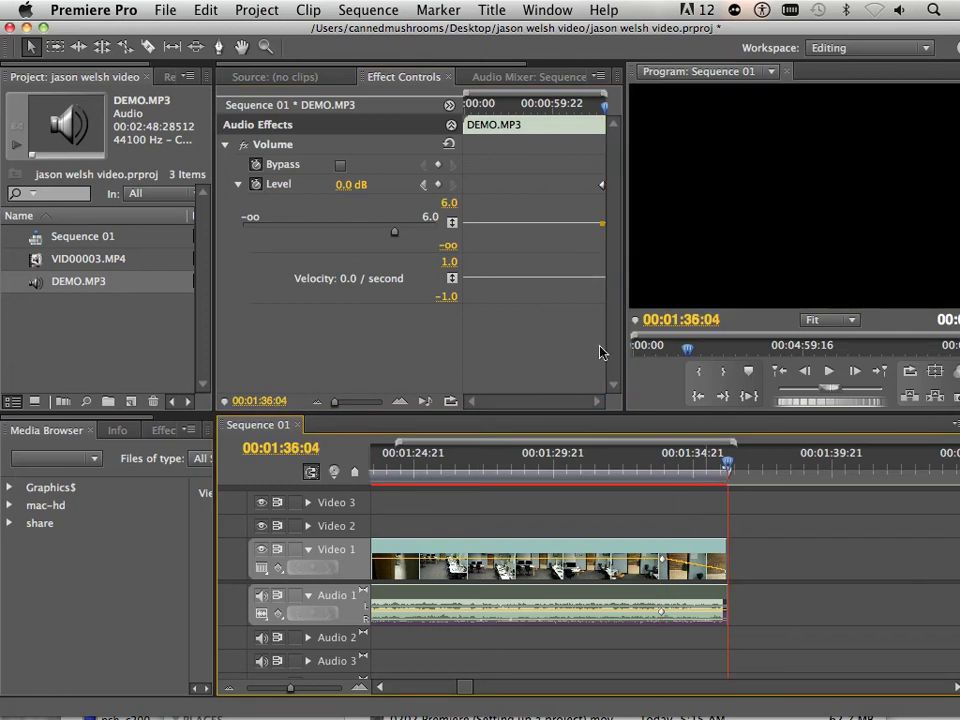
left_click(440, 190)
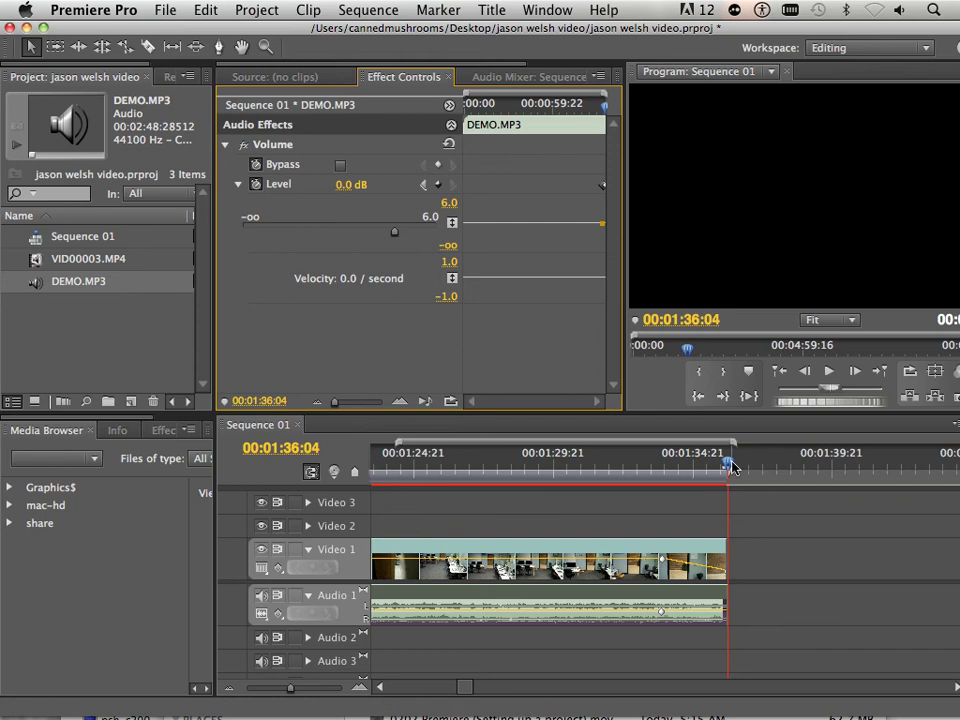
left_click_drag(731, 467, 730, 467)
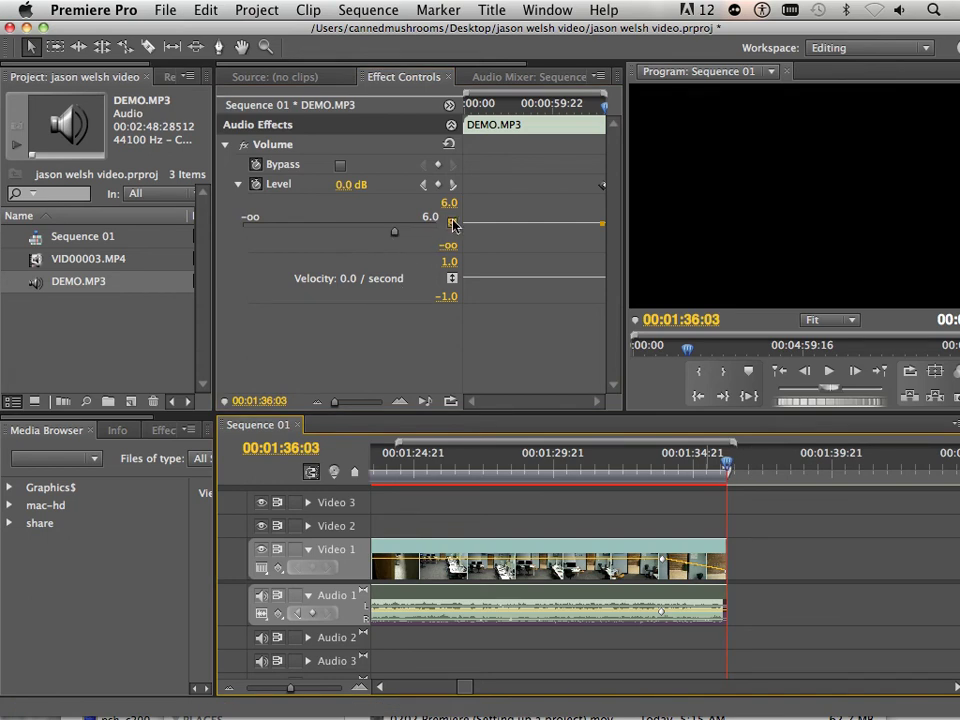
left_click(438, 188)
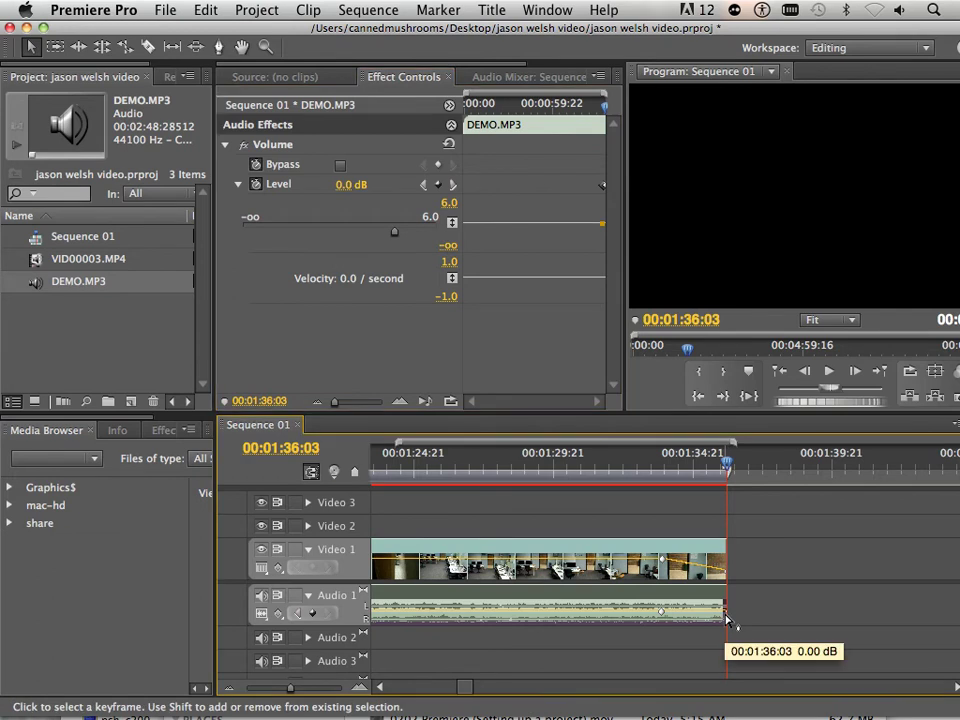
left_click_drag(727, 620, 728, 625)
Play the audio fade-out from about 00:01:32:16, then the sequence's beginning, and view the whole sequence in the timeline.
left_click_drag(727, 463, 630, 466)
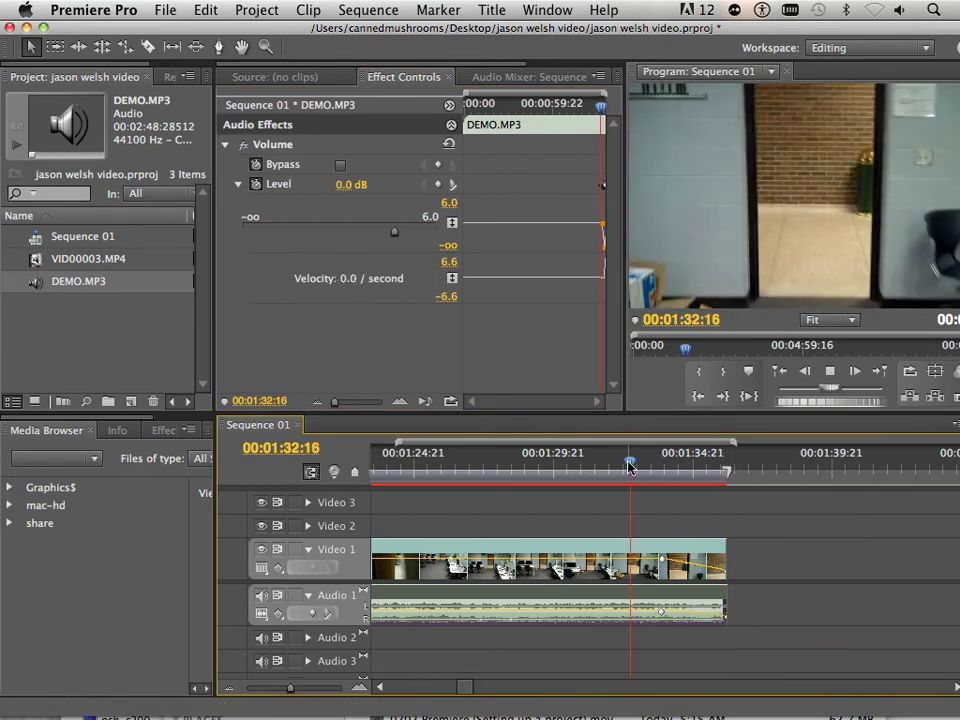
key("space")
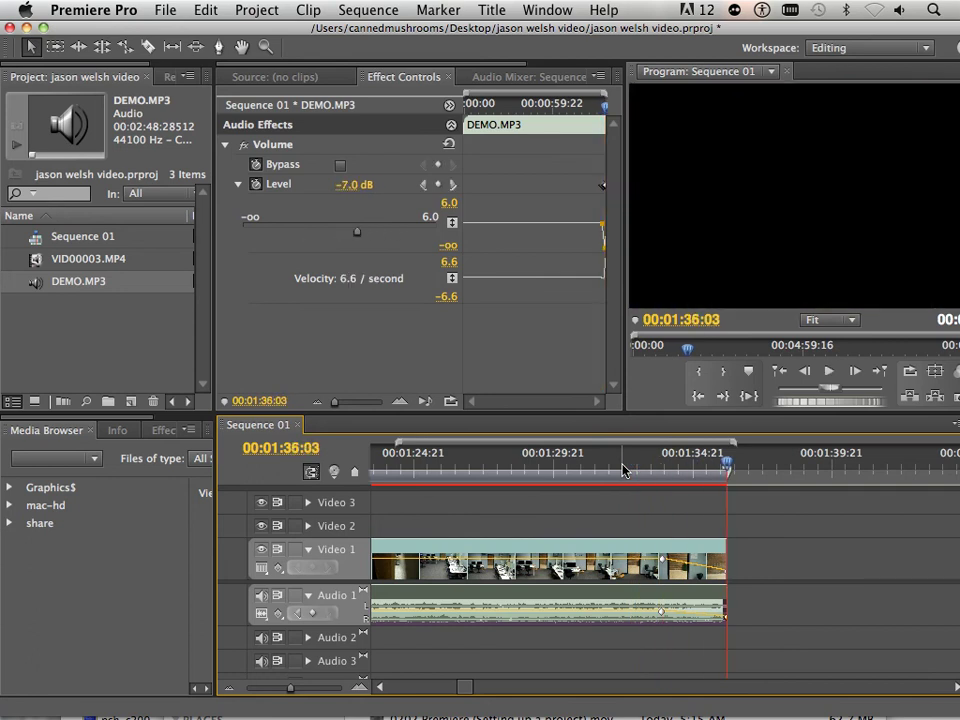
key("space")
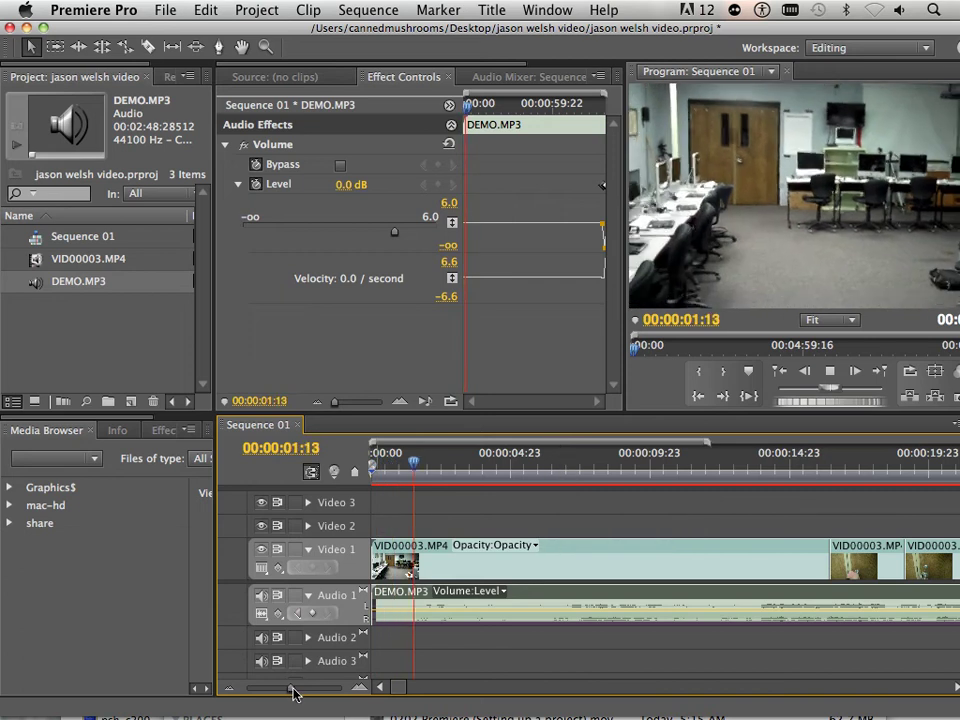
left_click_drag(296, 692, 244, 690)
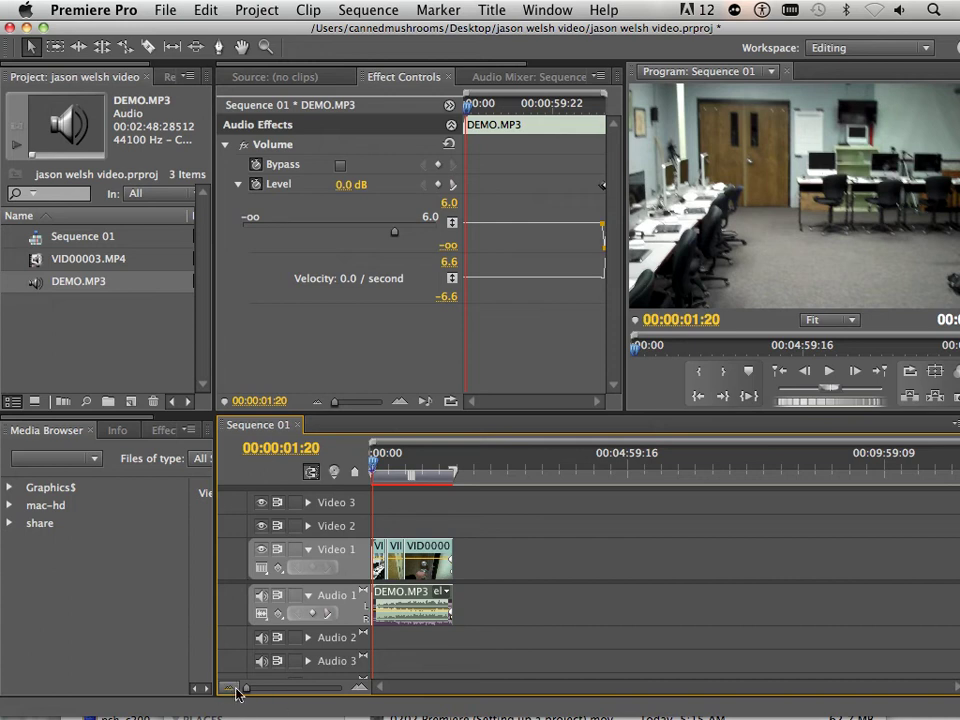
Return to the start of the sequence at 00:00:00:00 and create a default still title named Title 01.
left_click_drag(247, 690, 302, 690)
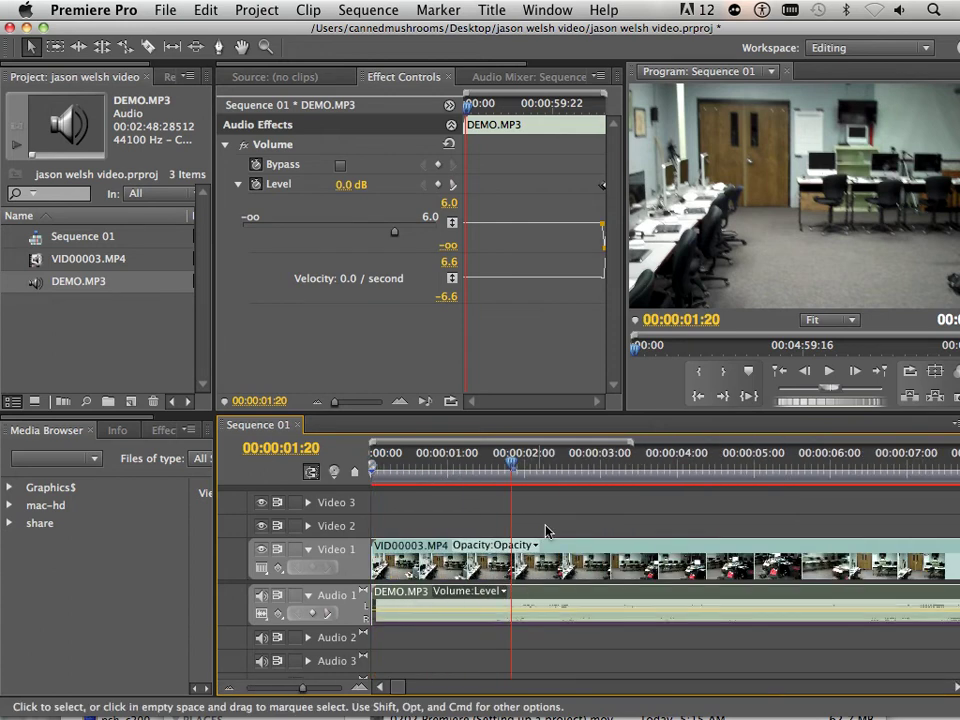
left_click(449, 464)
left_click_drag(440, 464, 332, 454)
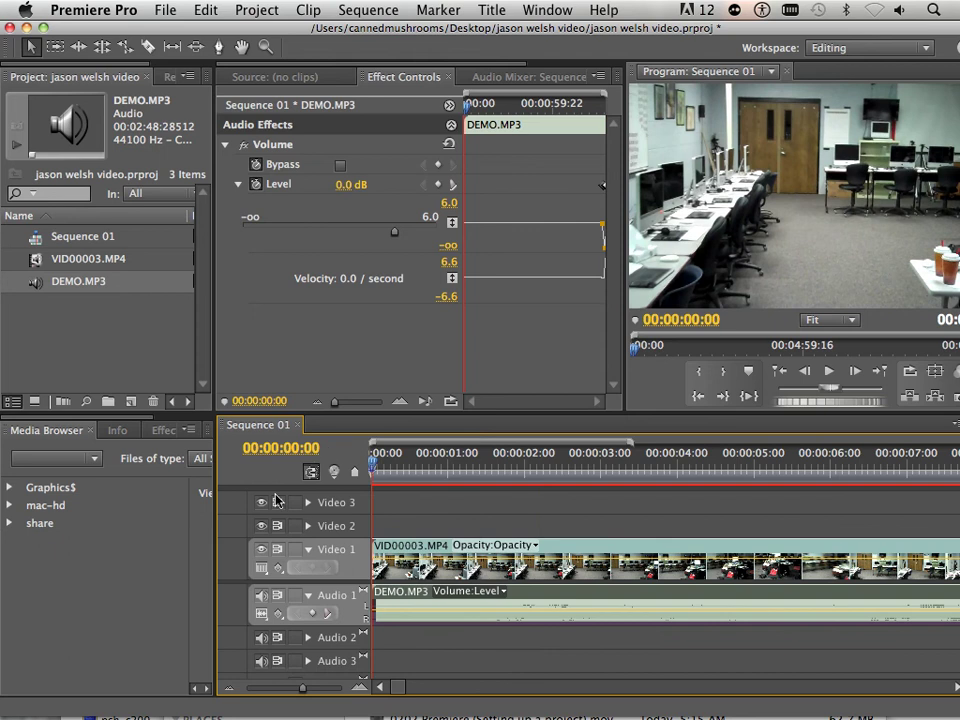
left_click(489, 10)
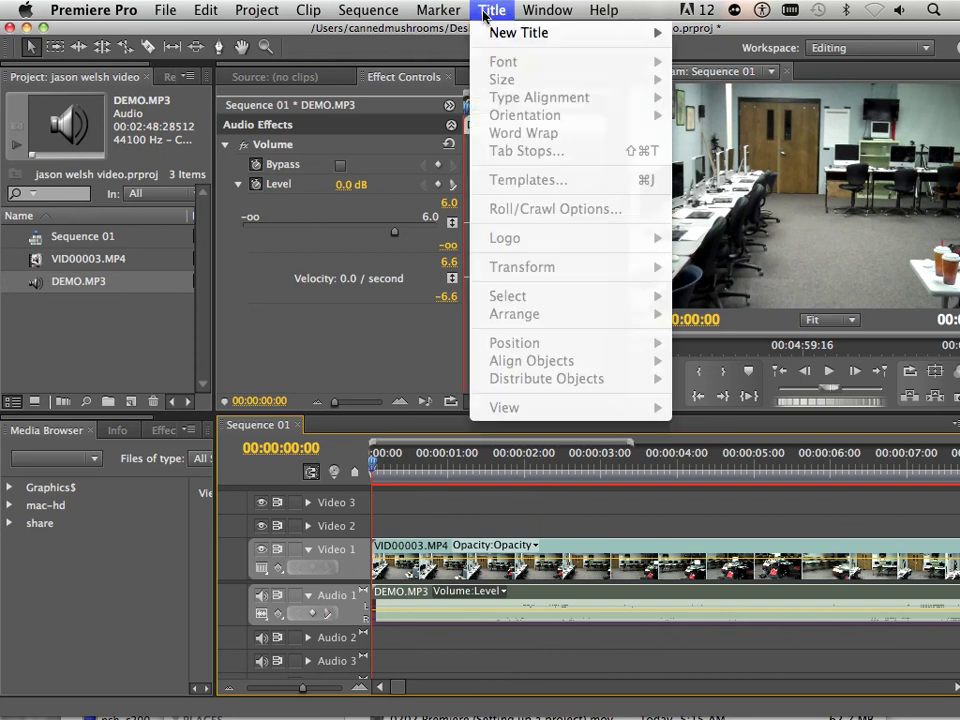
mouse_move(499, 38)
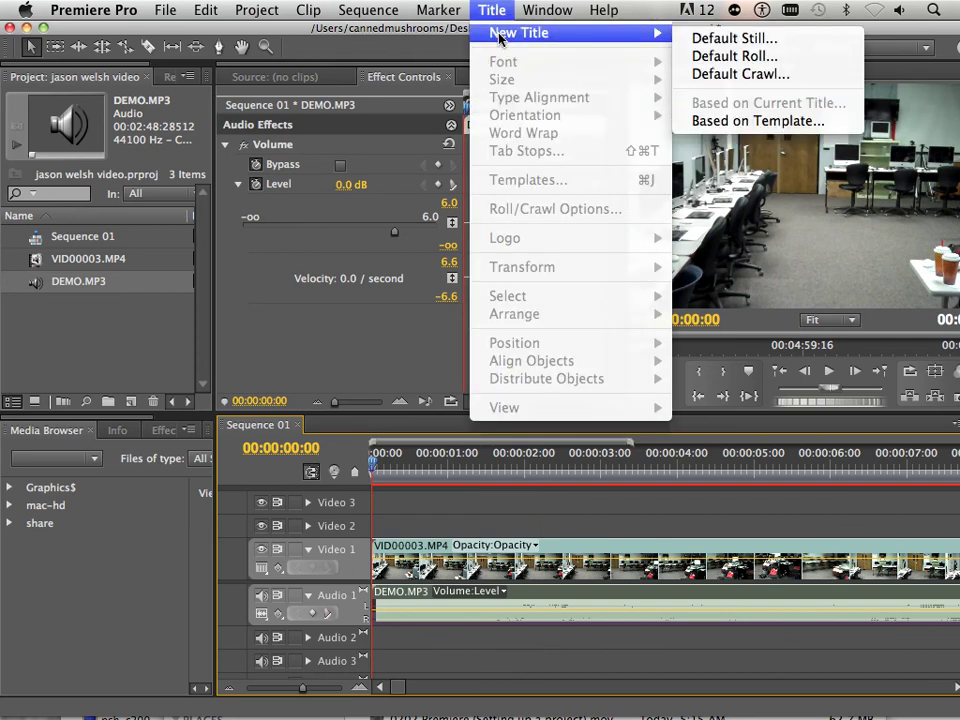
left_click(720, 38)
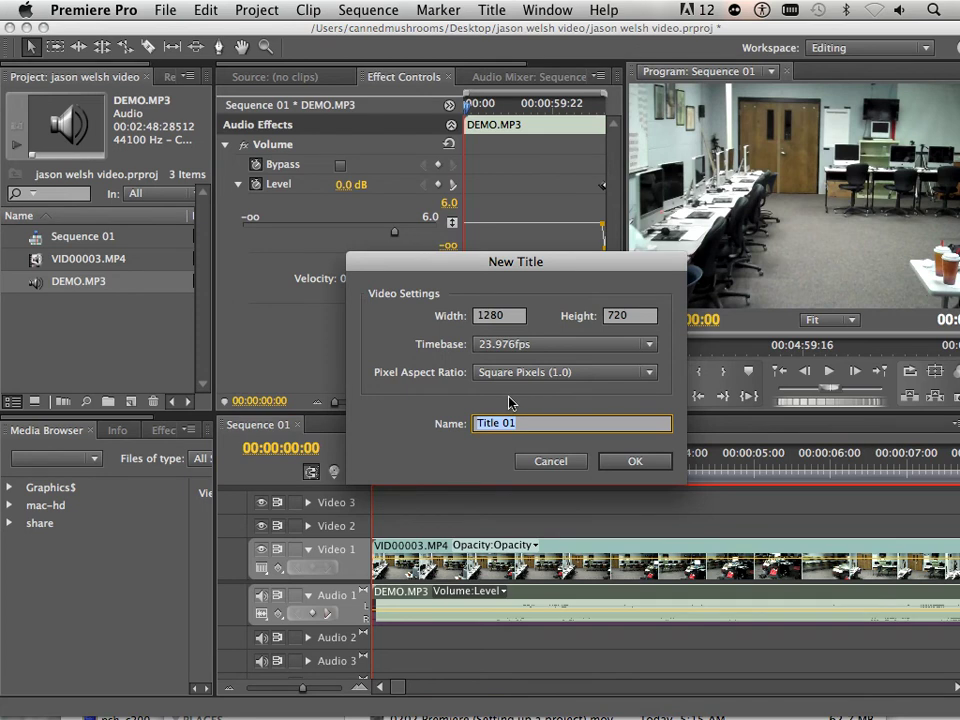
left_click(612, 461)
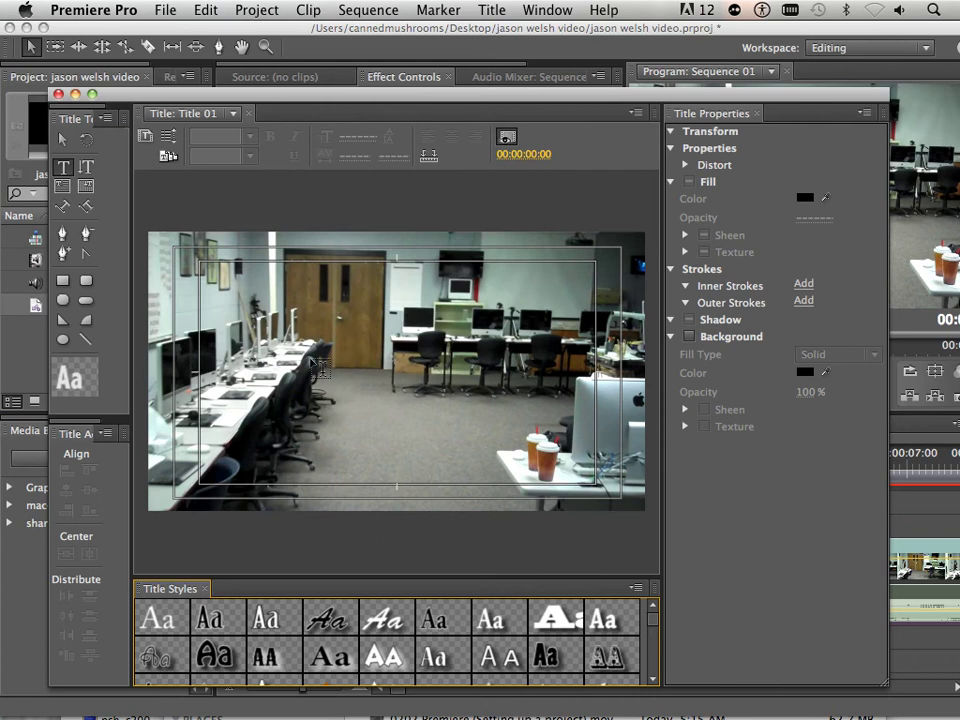
Add the text "Video By" to Title 01 and move it to about X 685, Y 480 in the lower part of the frame.
left_click(322, 373)
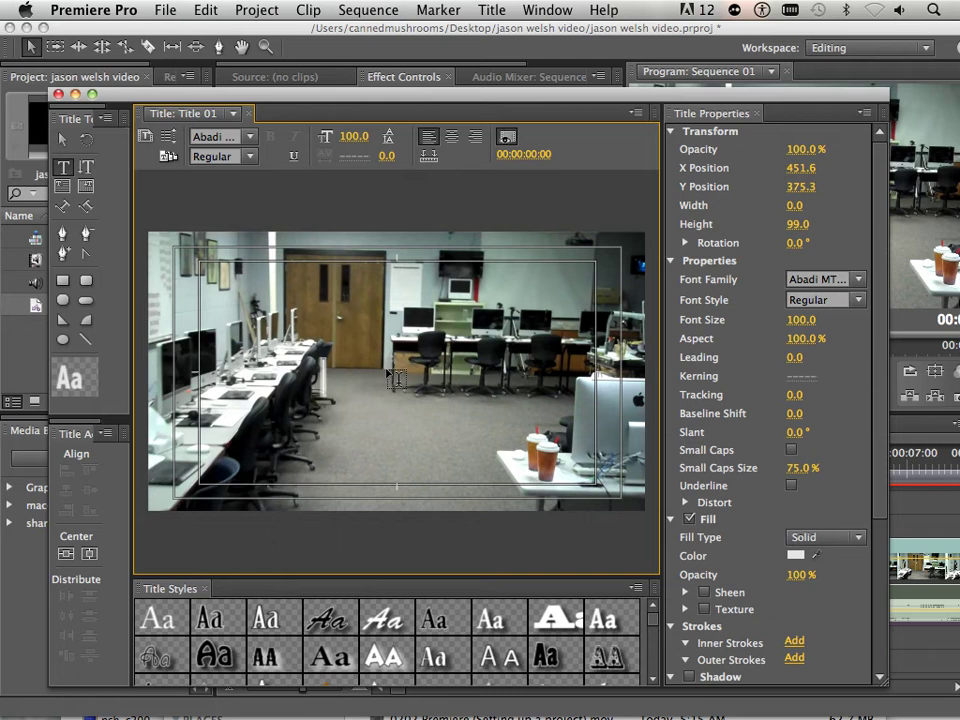
type("Video")
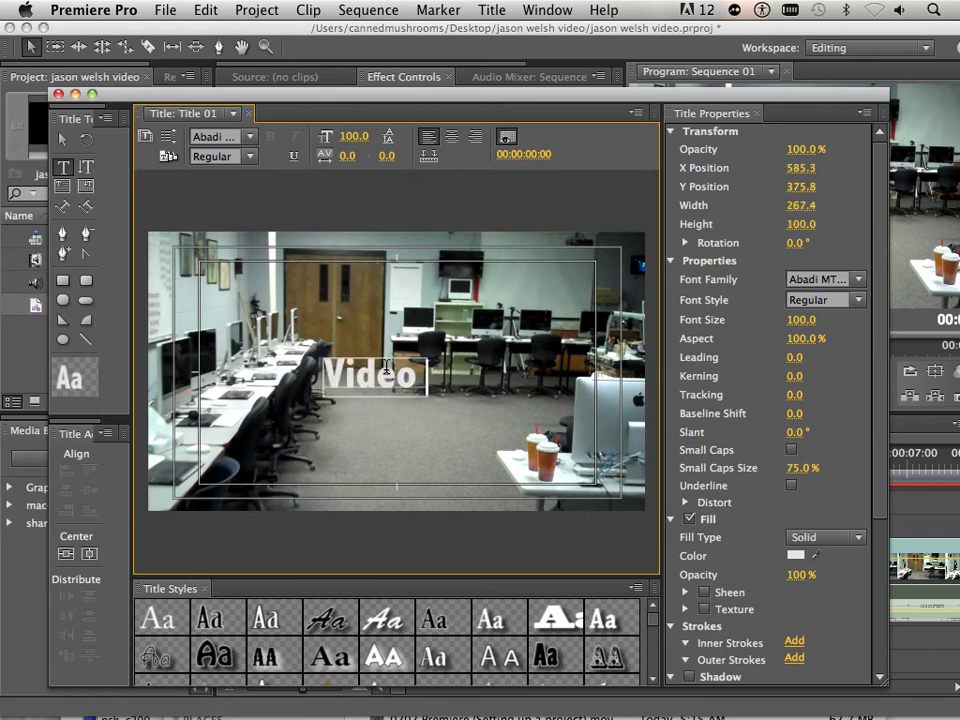
type(" By")
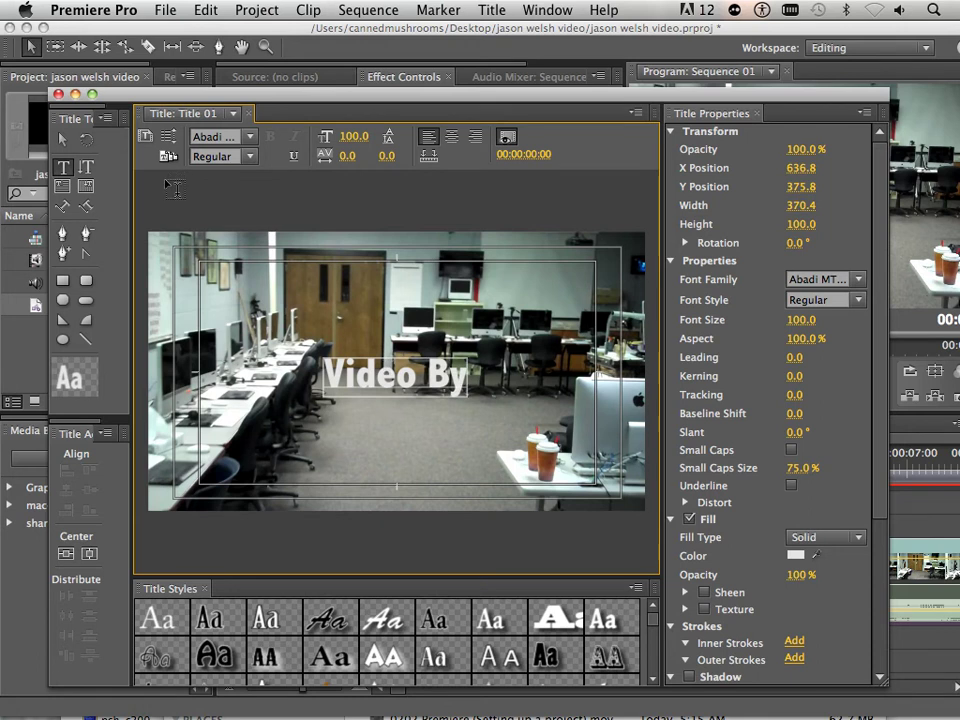
left_click(62, 139)
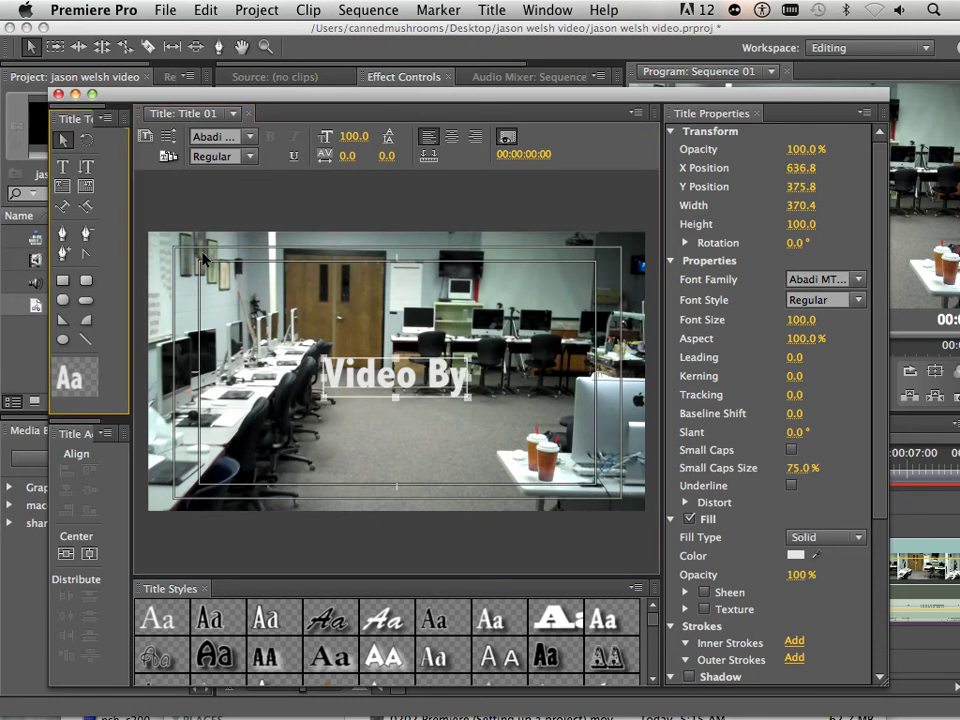
left_click_drag(407, 388, 426, 429)
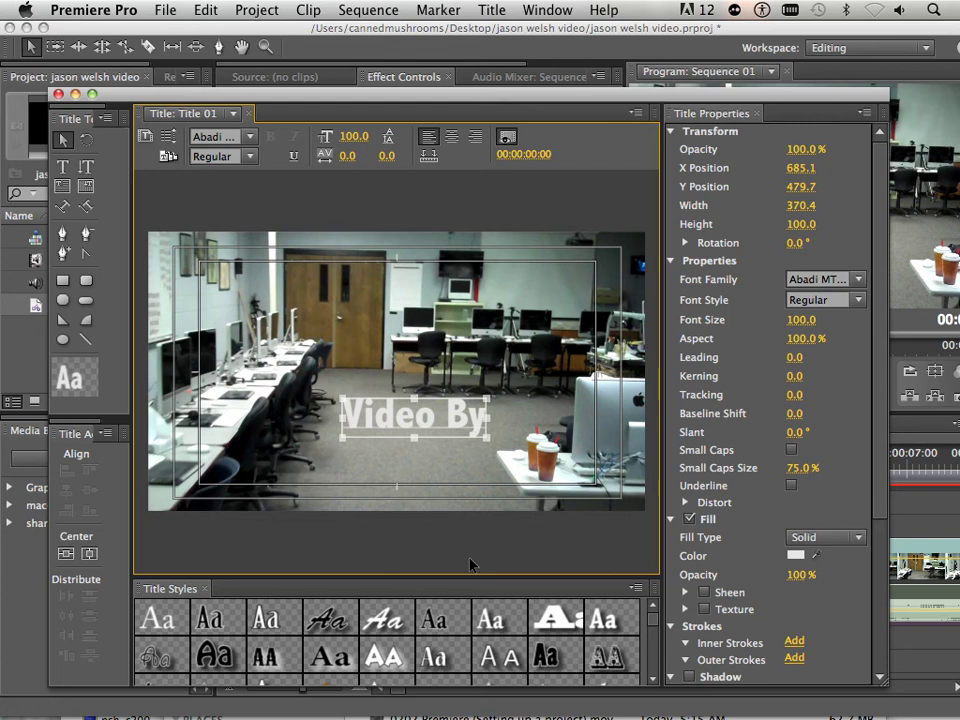
Try several title styles on the "Video By" text and apply Adobe Garamond Black 90.
left_click(231, 627)
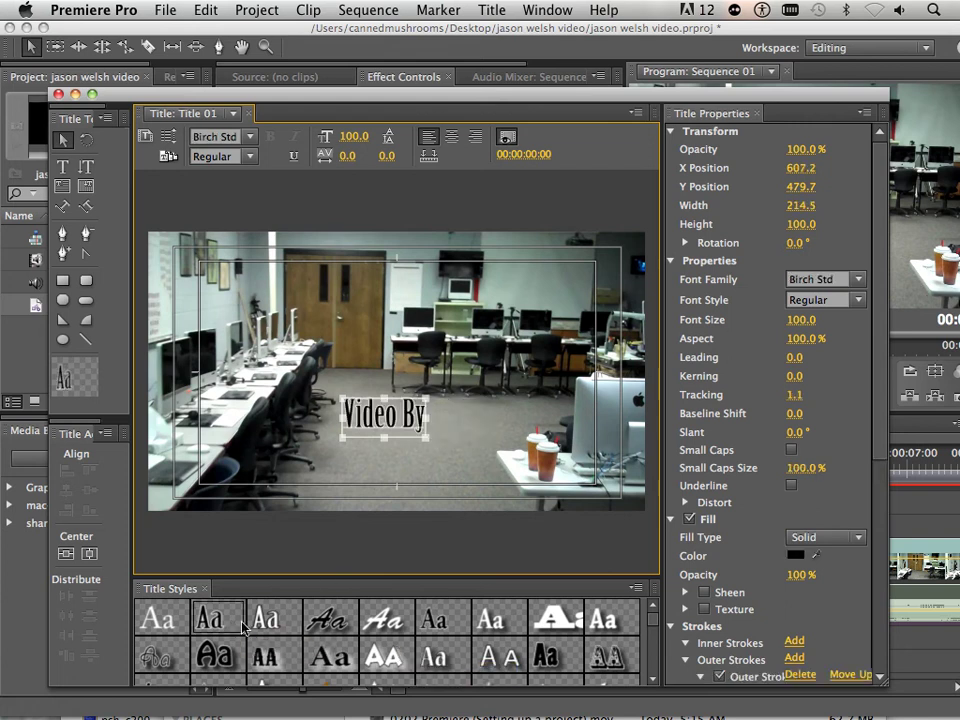
left_click(329, 651)
left_click(382, 656)
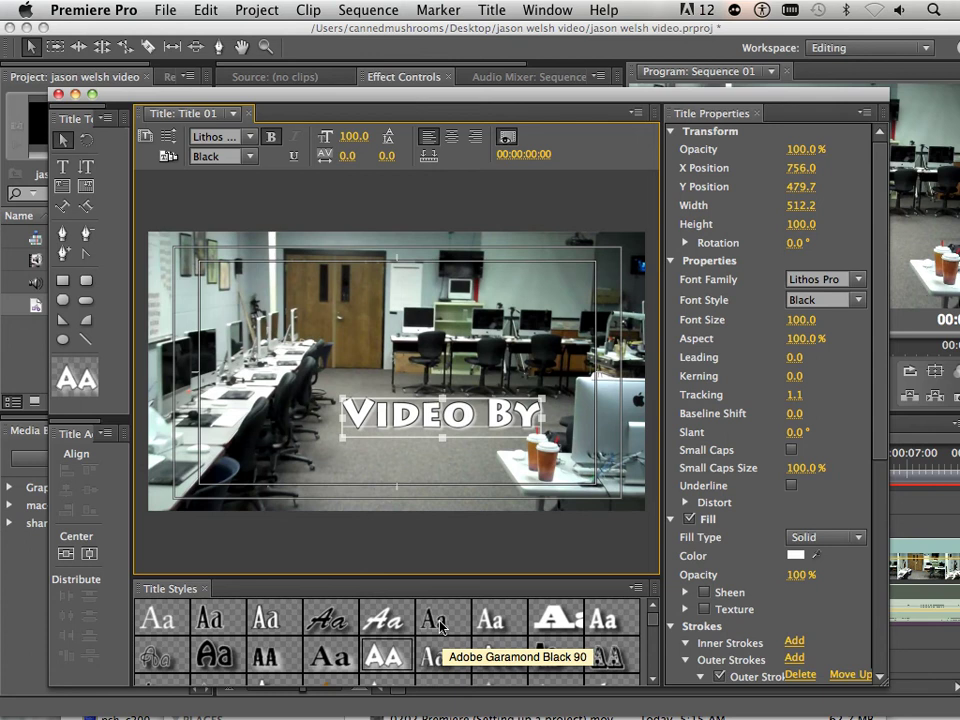
left_click(452, 630)
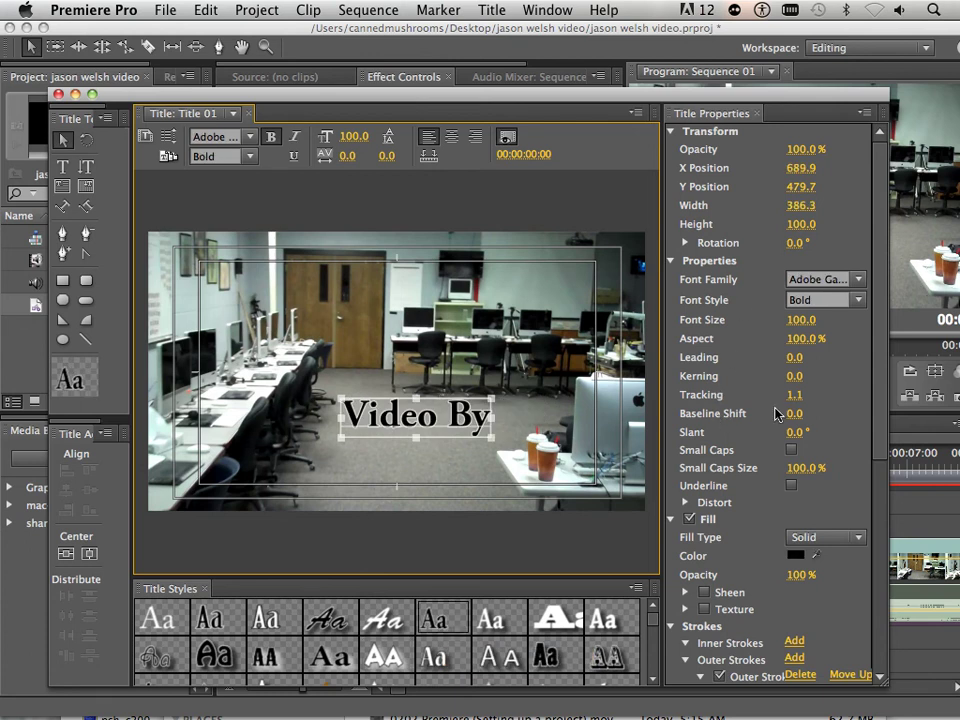
Look through the title's transform, font, fill, stroke, shadow and background properties.
scroll(883, 390, "down", 1)
scroll(810, 574, "down", 15)
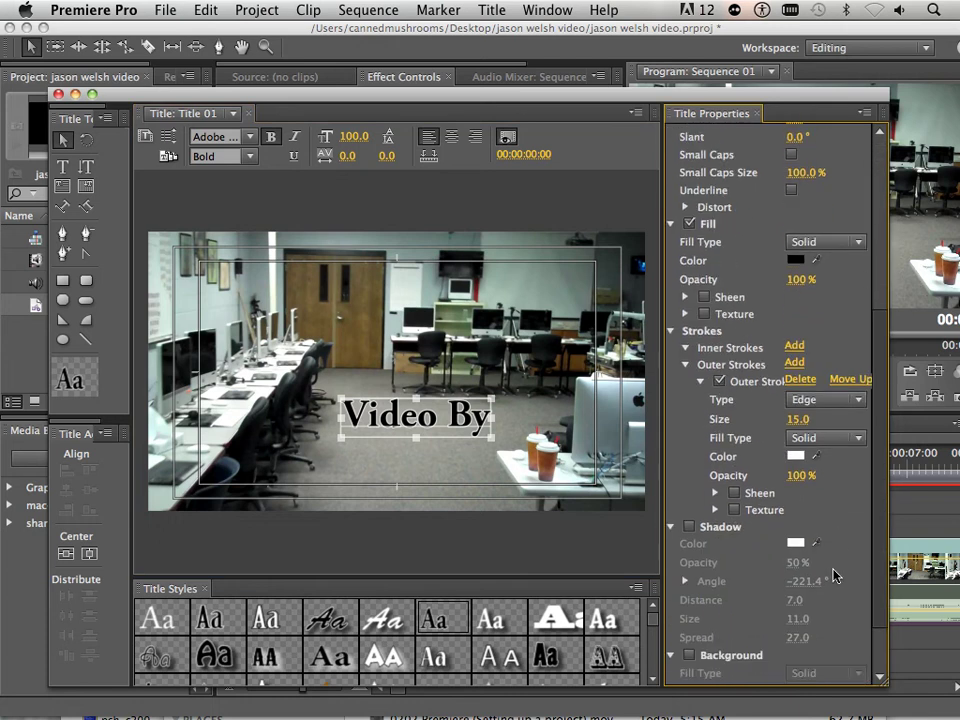
scroll(855, 354, "up", 15)
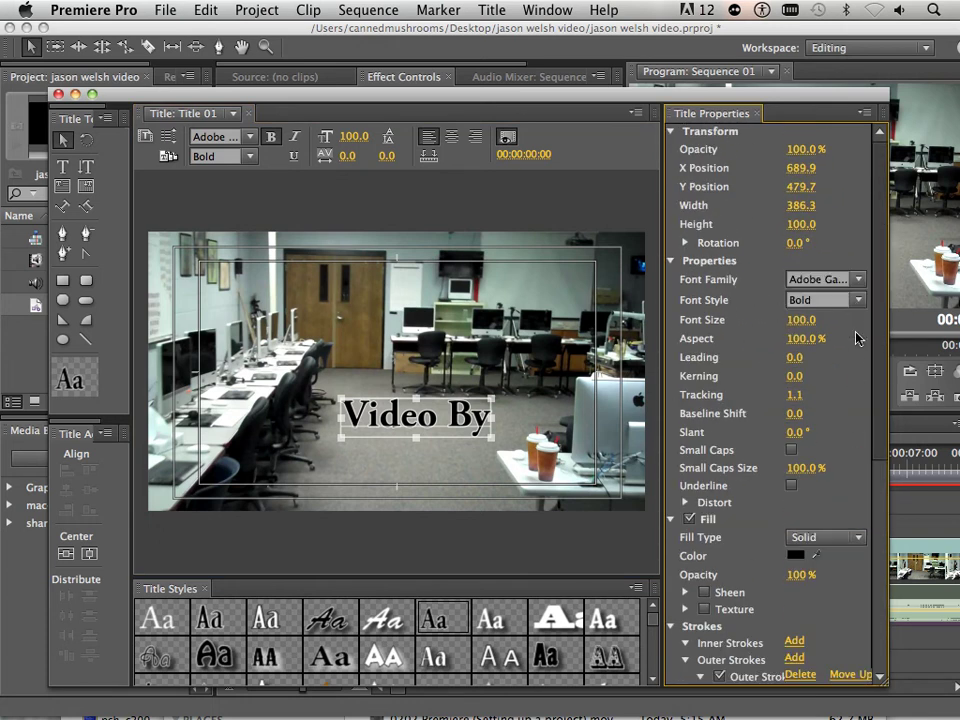
scroll(857, 339, "down", 15)
scroll(850, 430, "up", 13)
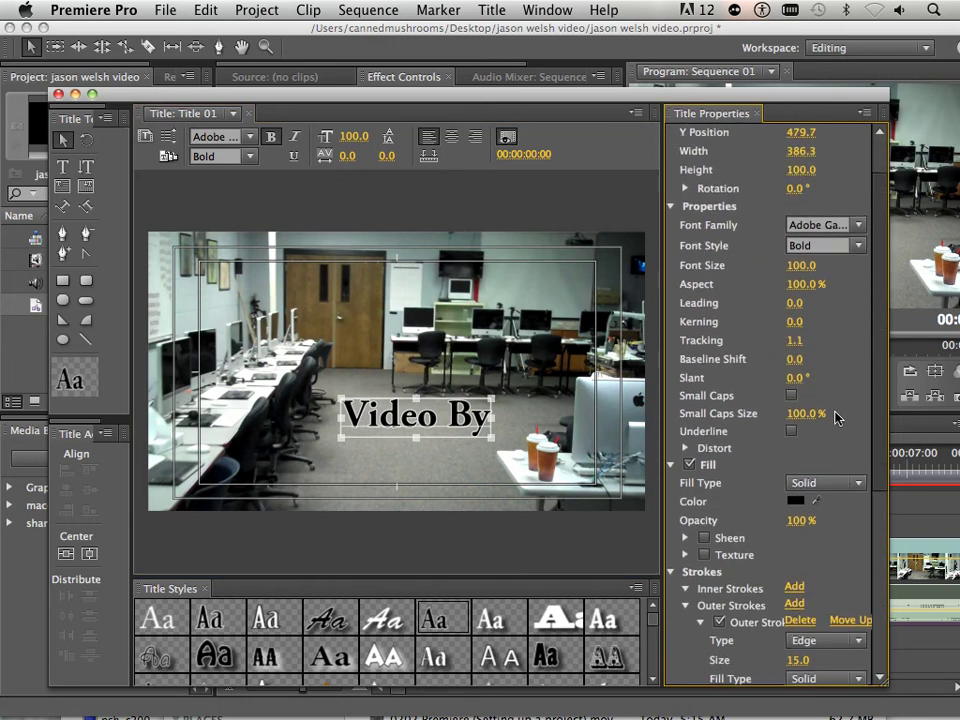
scroll(831, 403, "up", 3)
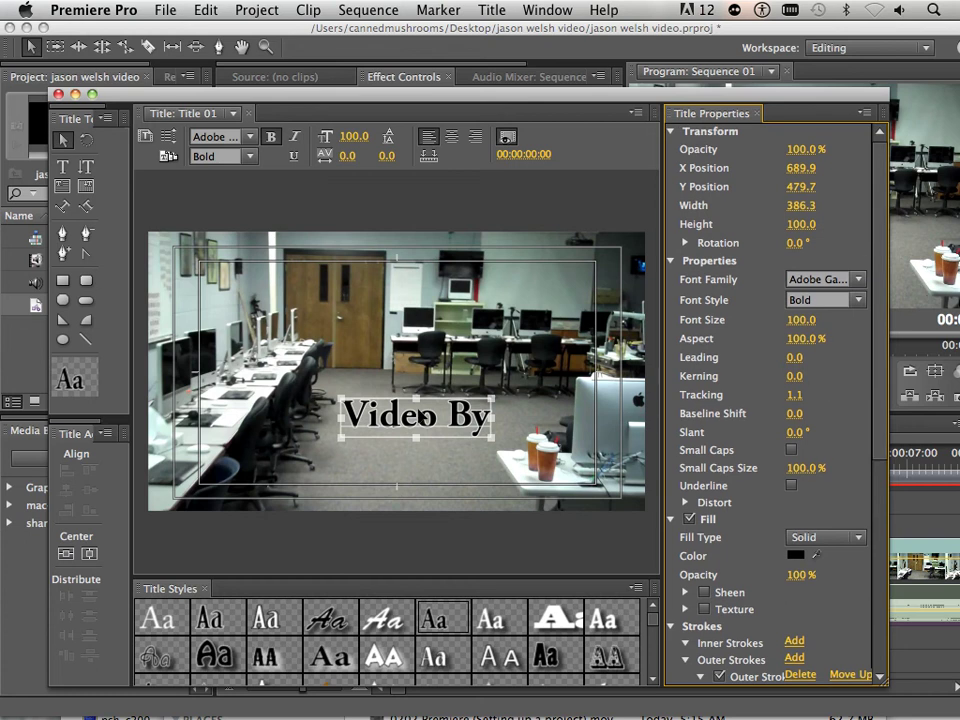
Try the Orator Std title style and the PortagoITC TT font family on the "Video By" text.
left_click_drag(425, 416, 414, 436)
left_click(505, 659)
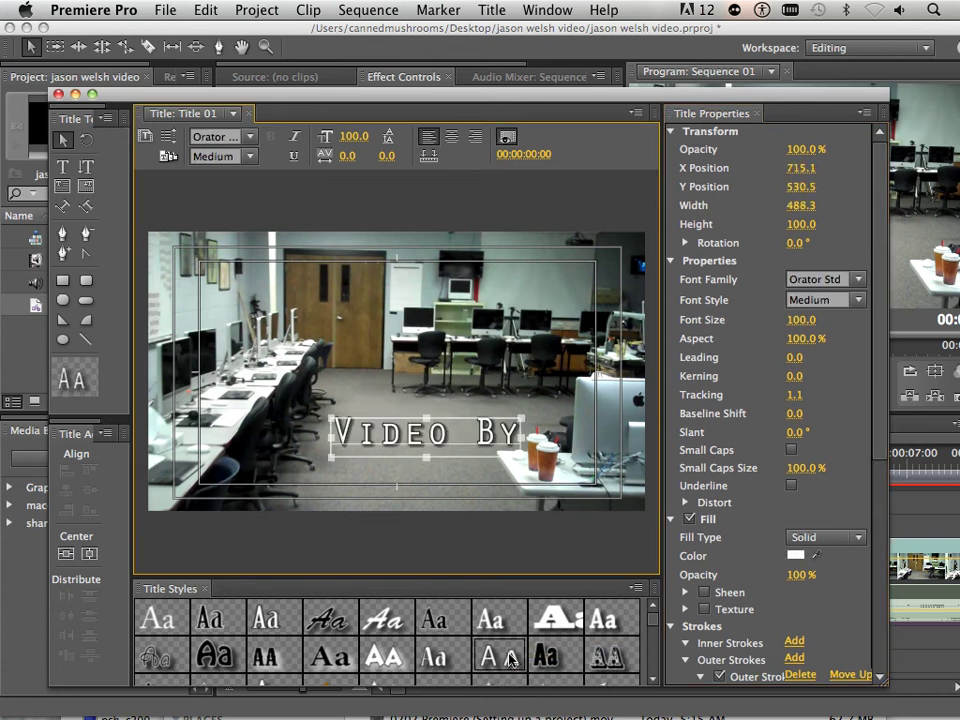
left_click(252, 137)
left_click(849, 336)
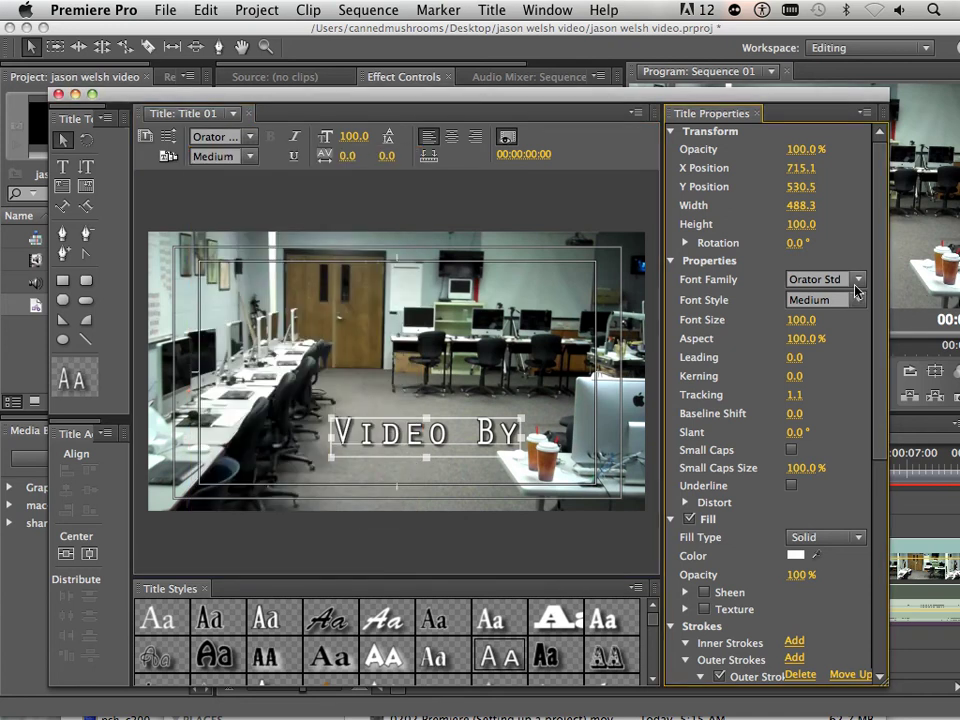
left_click(856, 285)
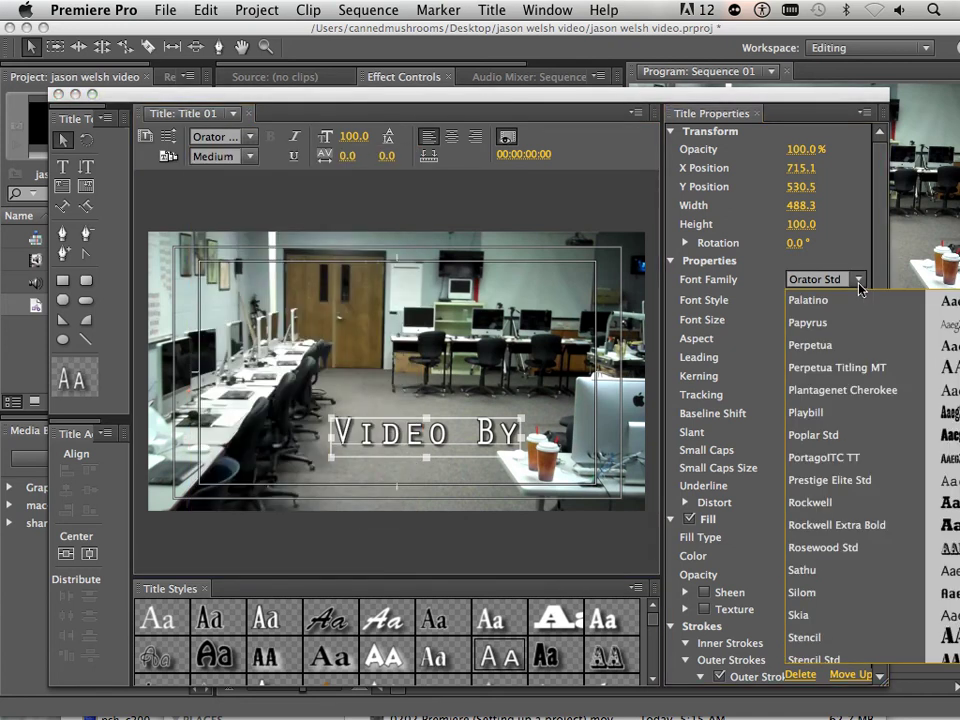
left_click(847, 458)
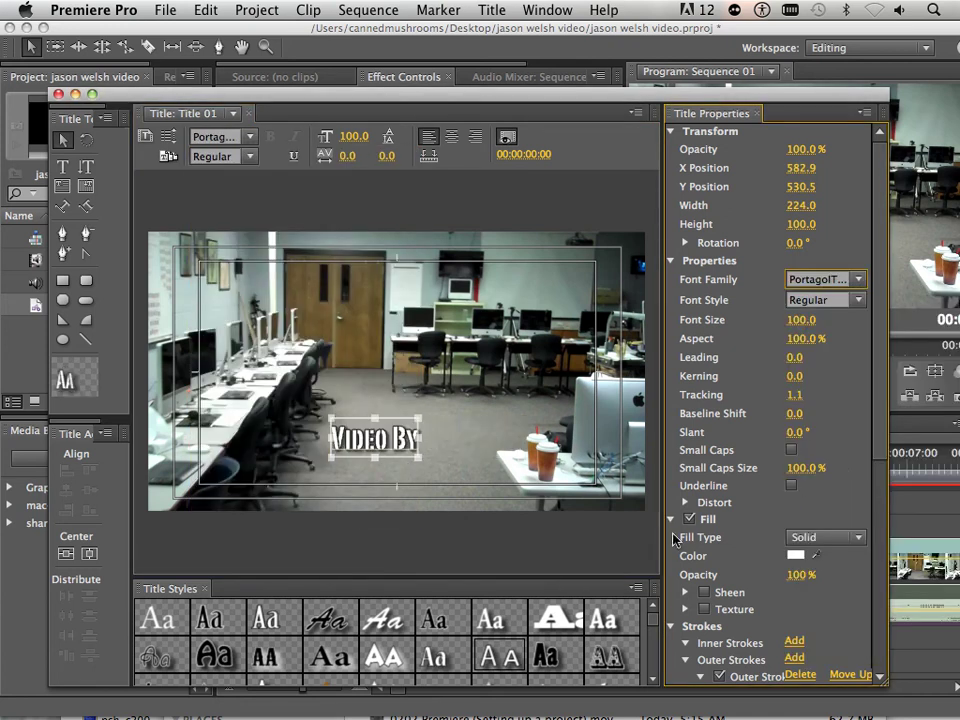
Reapply the Adobe Garamond Black 90 style to "Video By", move it to about X 668, Y 480 and close the title.
left_click(438, 622)
left_click(385, 652)
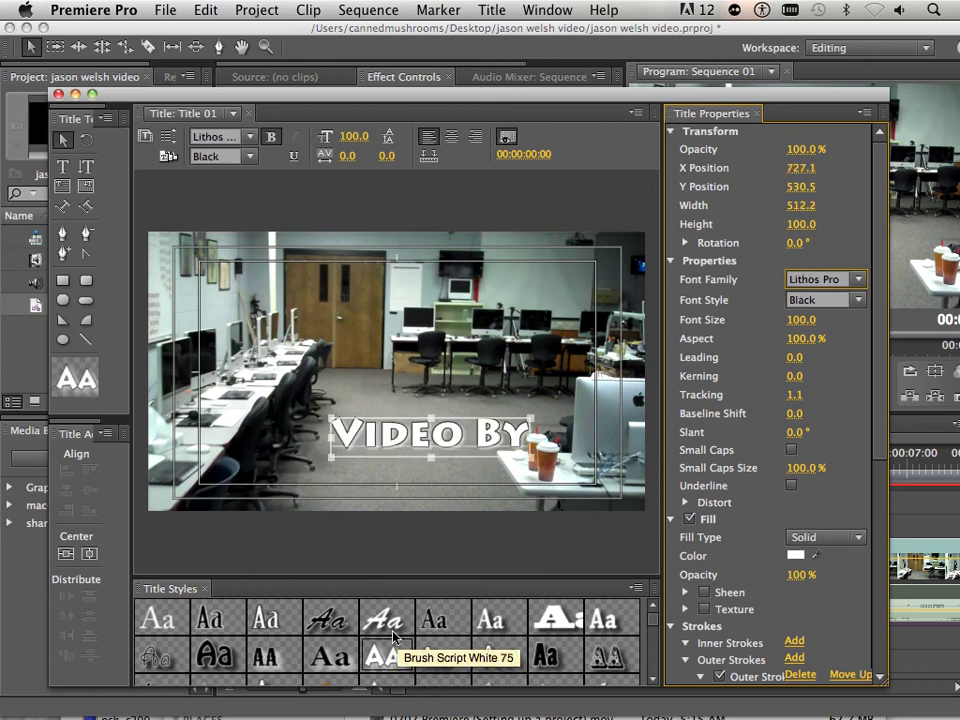
left_click(436, 628)
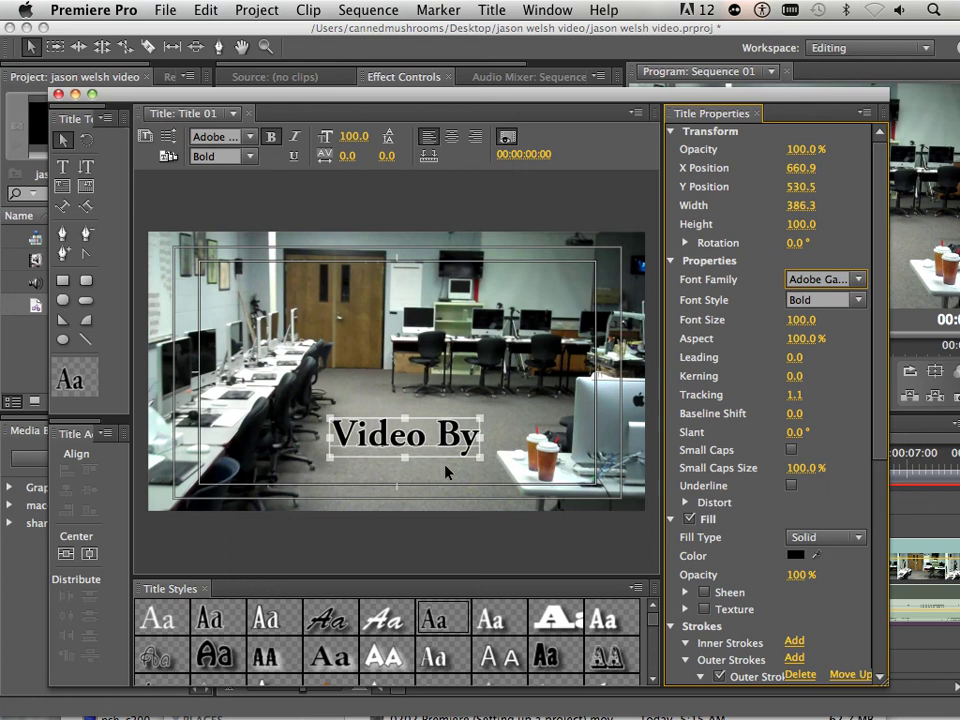
left_click_drag(433, 441, 434, 436)
left_click_drag(430, 423, 436, 423)
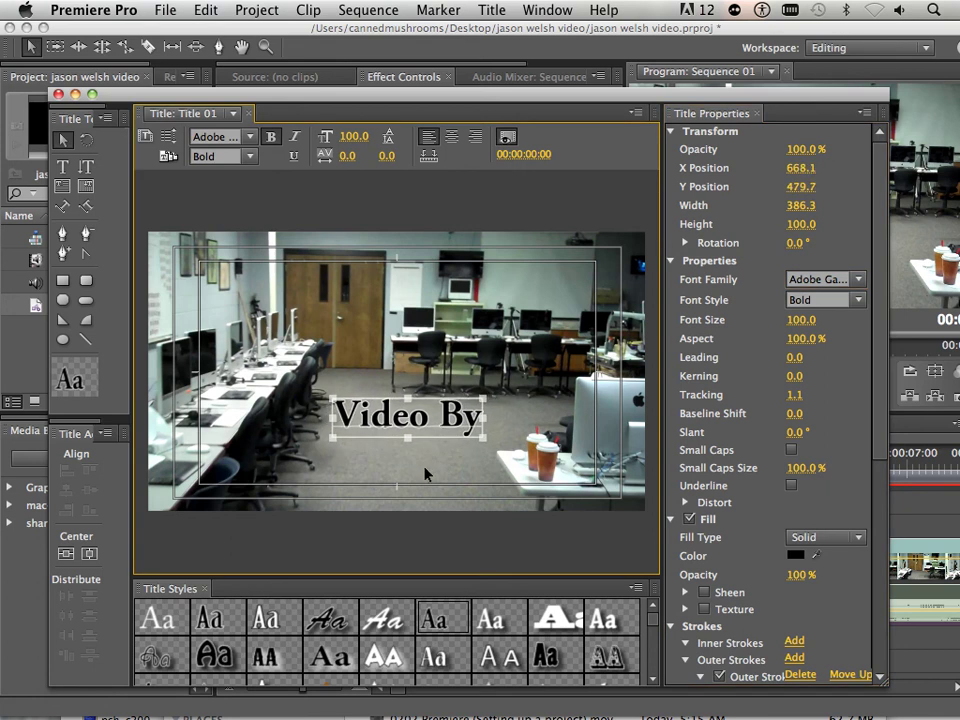
left_click(58, 94)
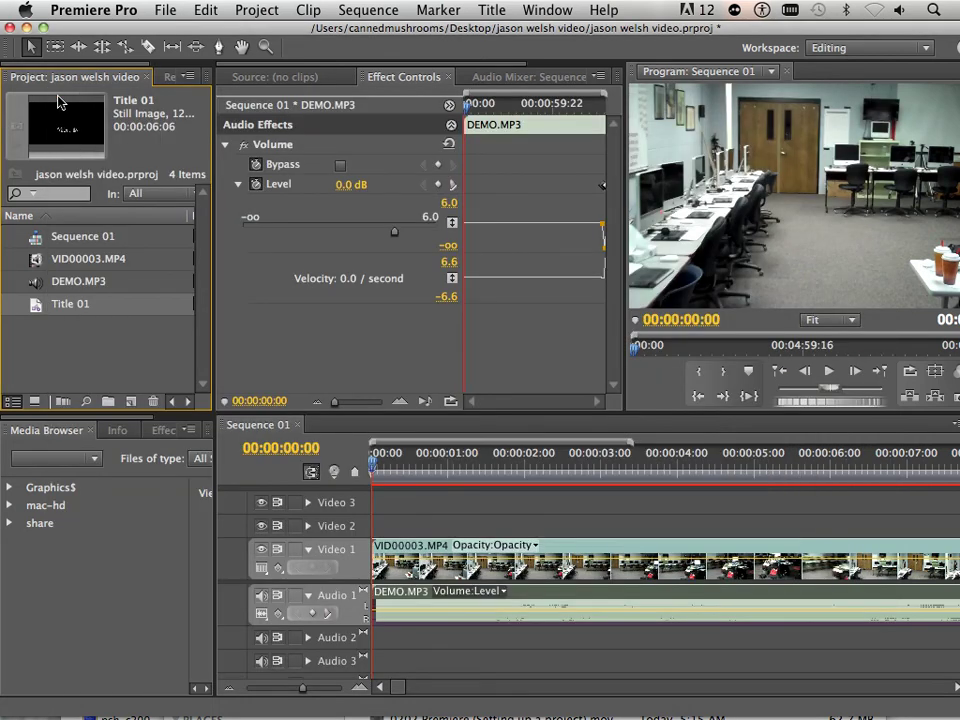
Place Title 01 on the Video 3 track at the start of the sequence.
left_click(483, 12)
mouse_move(564, 43)
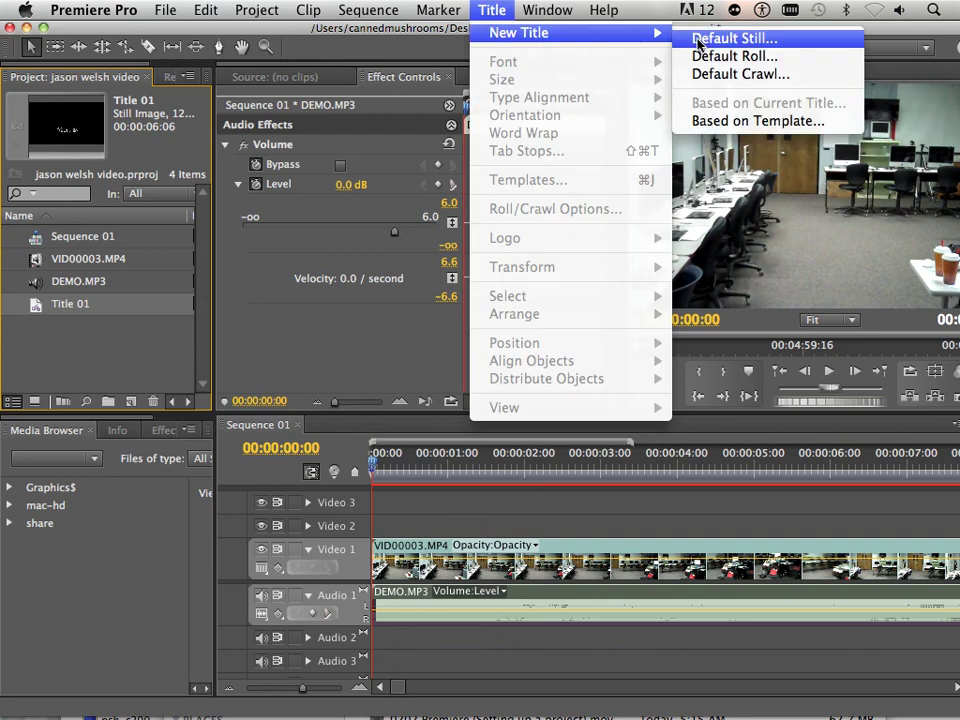
left_click(62, 327)
left_click_drag(41, 316, 358, 499)
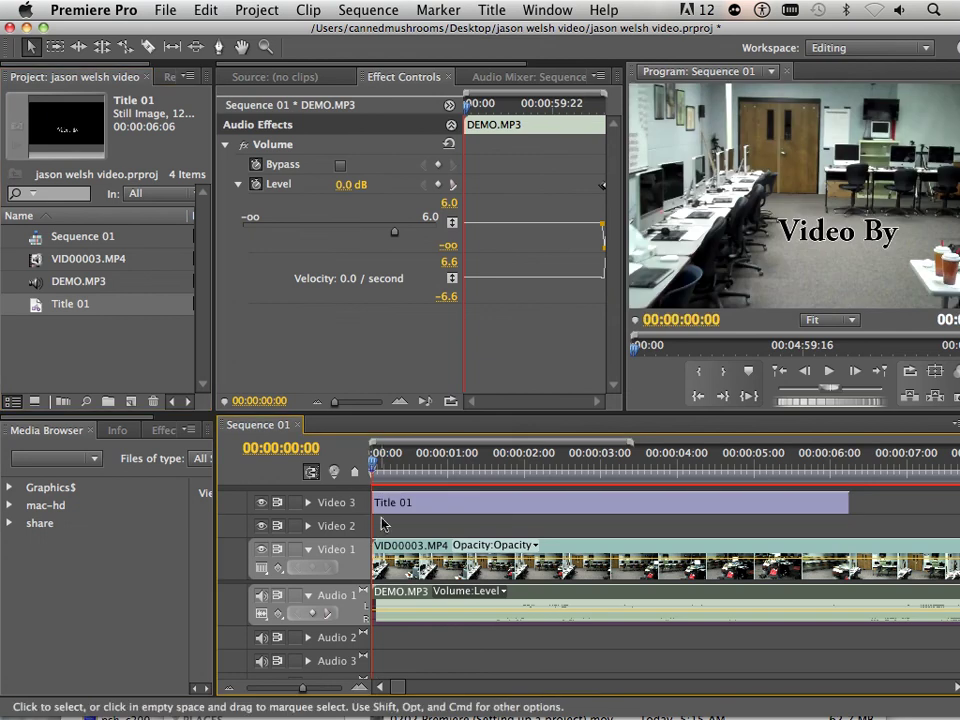
Move to 00:00:06:01 near the end of Title 01 and create a default still title named Title 02.
left_click_drag(514, 465, 835, 483)
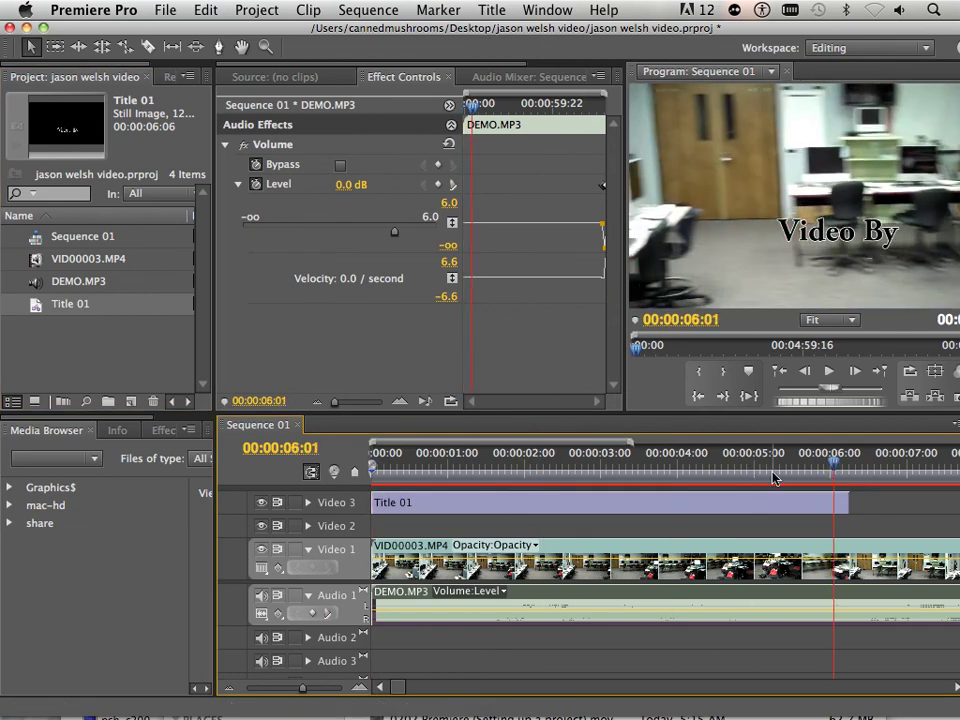
left_click(488, 10)
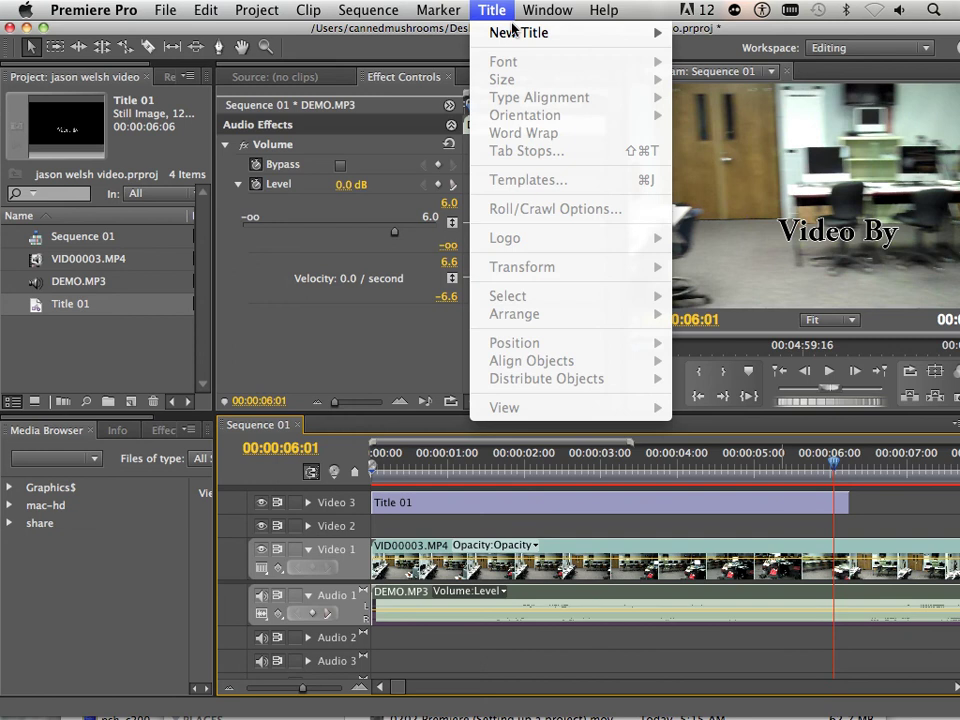
mouse_move(512, 30)
left_click(730, 38)
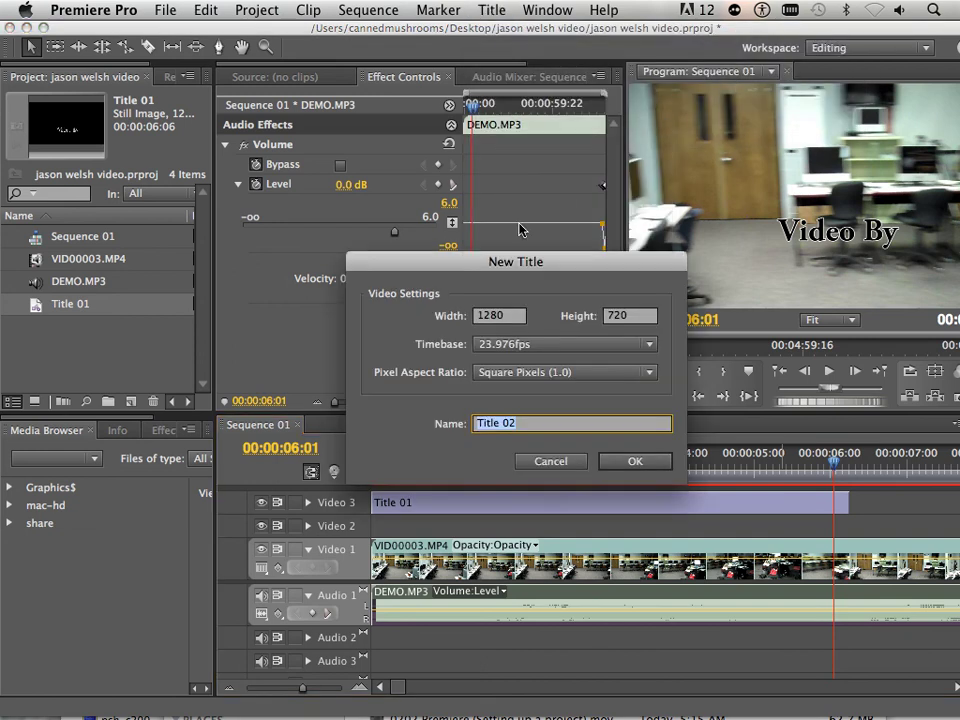
left_click(616, 467)
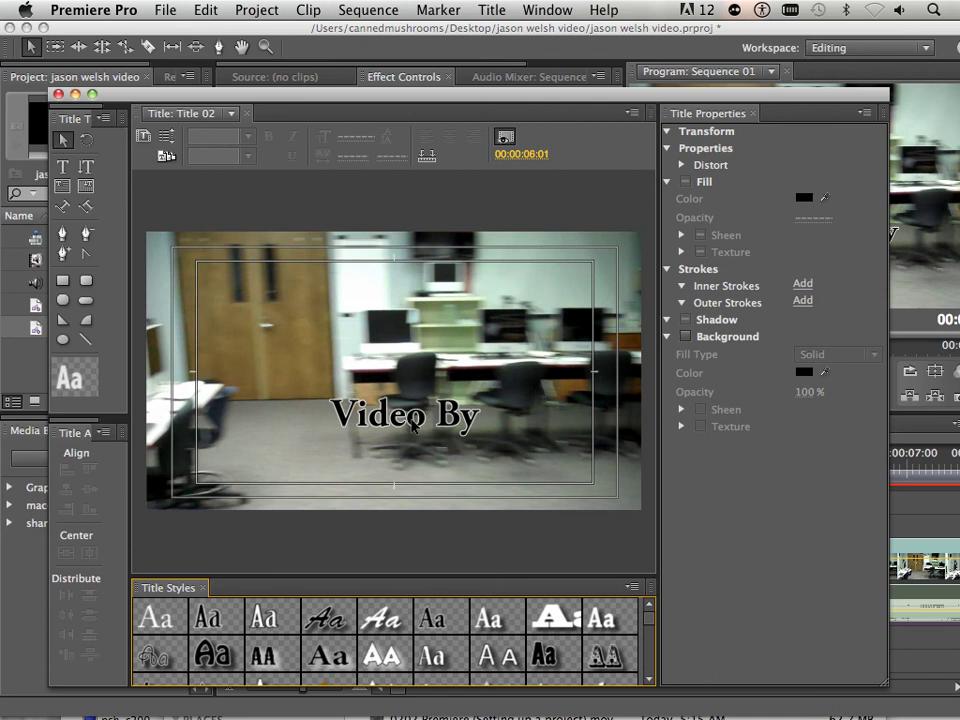
Add the video maker's full name as text in Title 02, move it below "Video By" to about X 679, Y 598, and close the title.
left_click(62, 167)
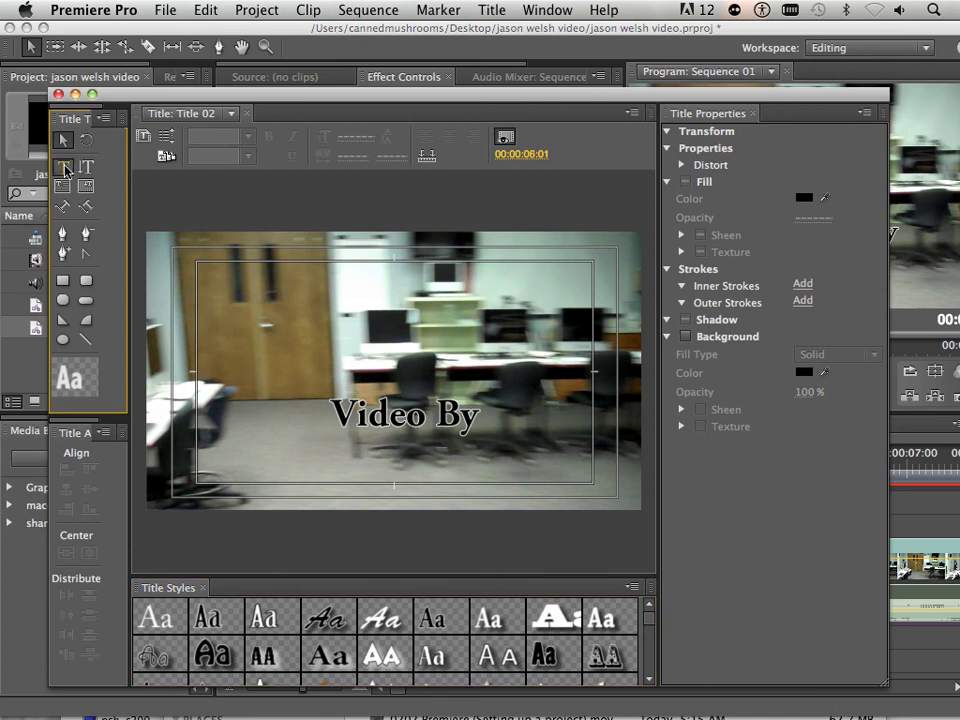
left_click(313, 447)
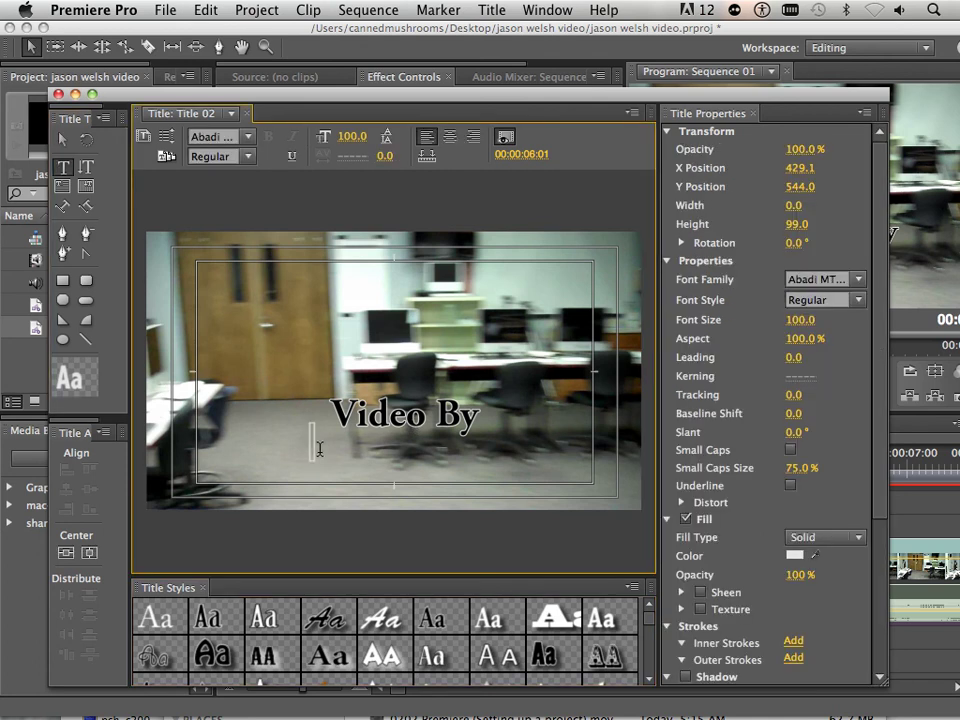
type("J")
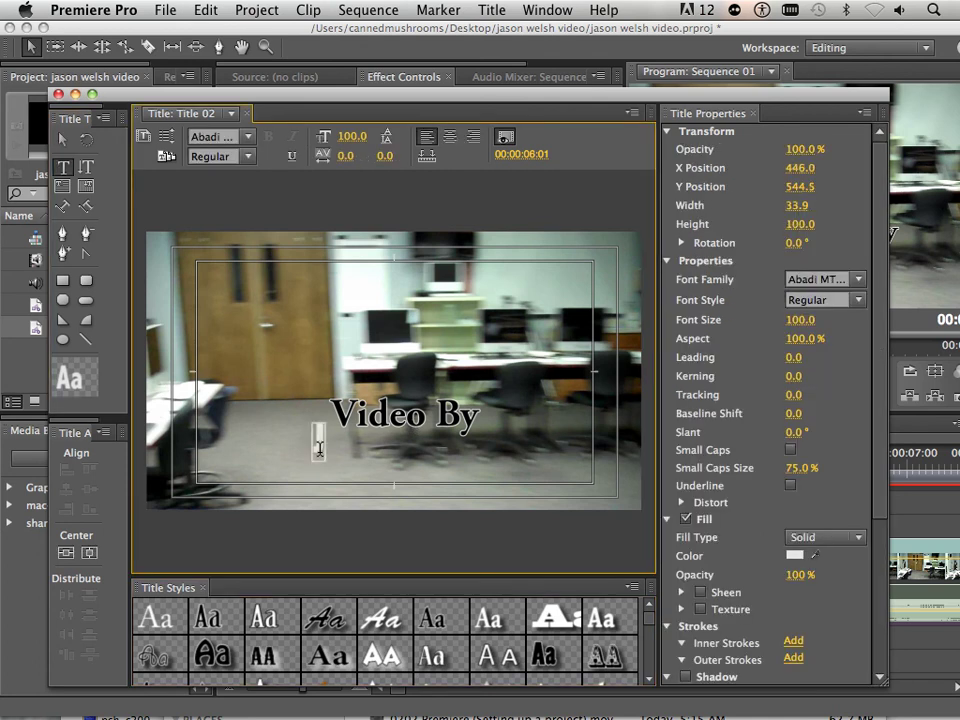
type("ason Welsh")
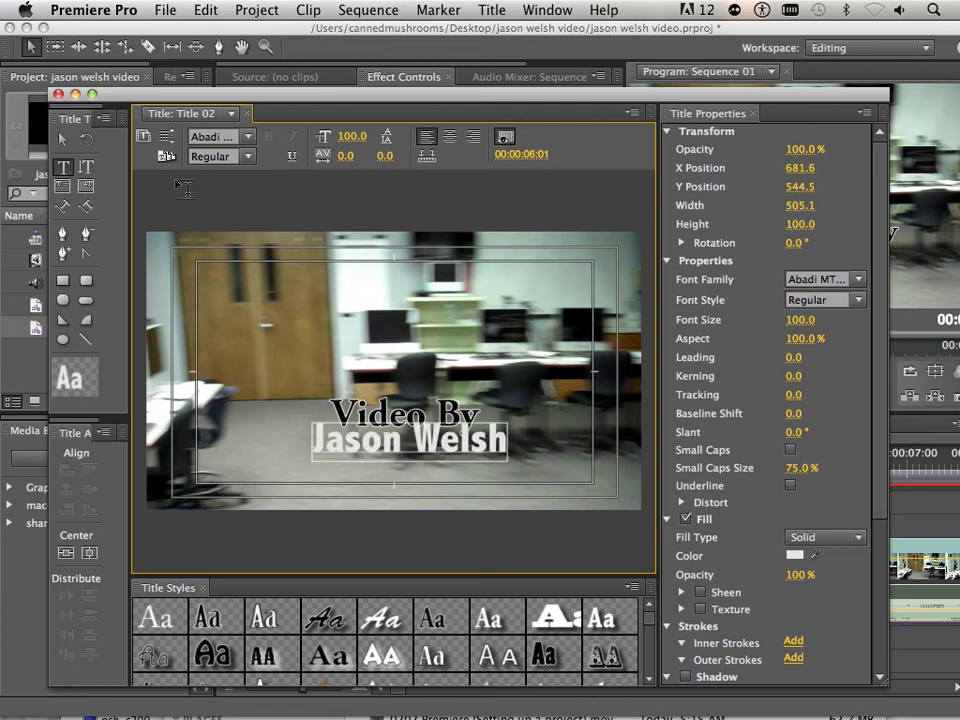
left_click(62, 137)
left_click(62, 137)
left_click_drag(434, 441, 434, 463)
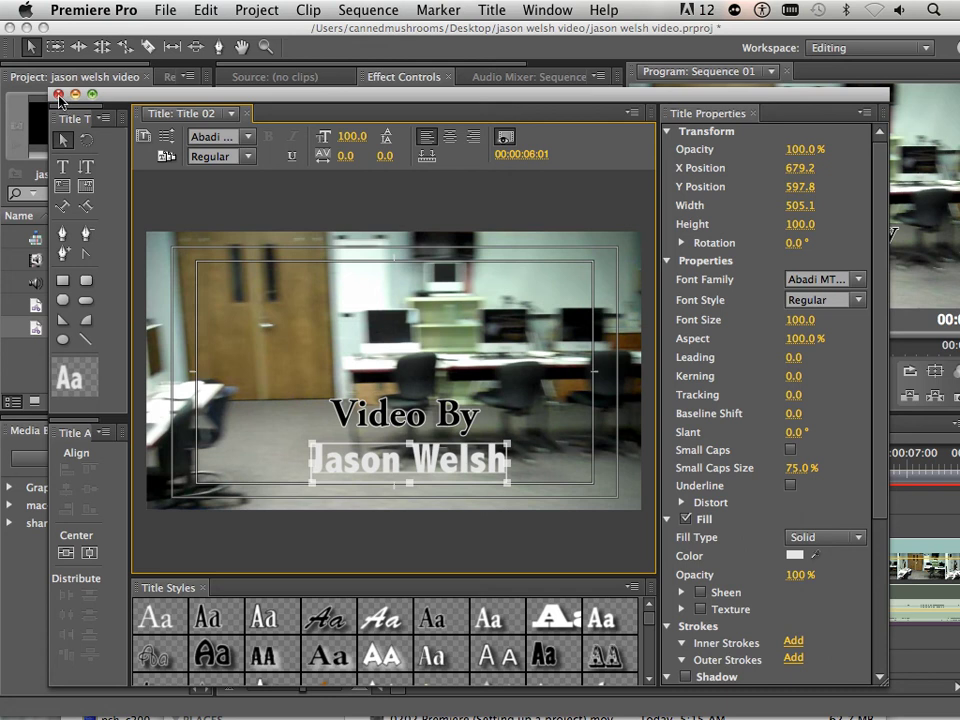
left_click(58, 94)
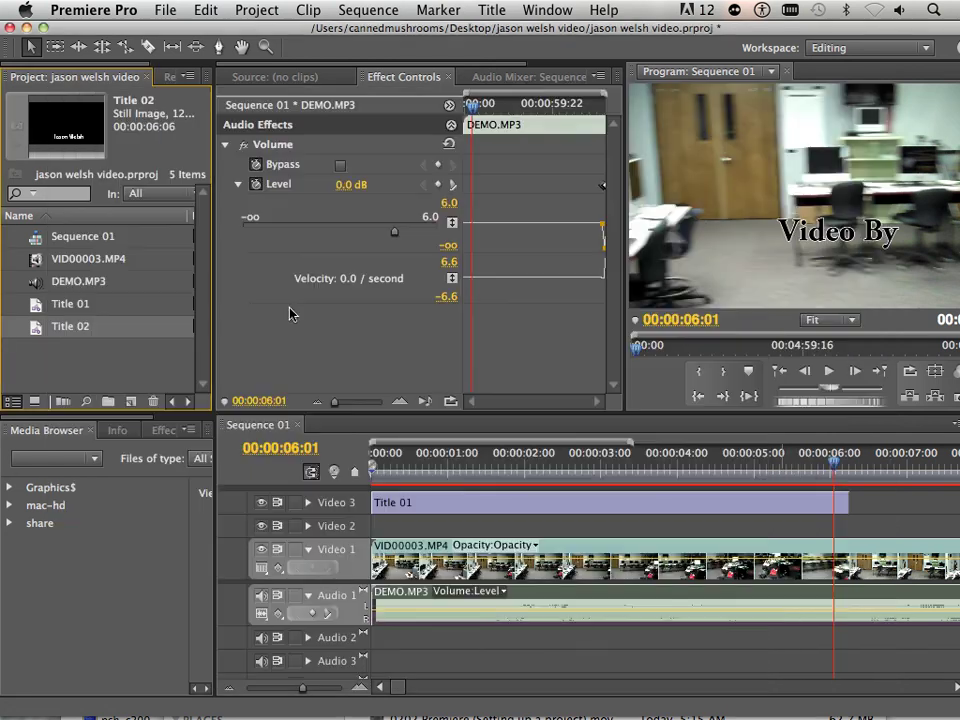
Place Title 02 on the Video 2 track at about 00:00:04:21, overlapping the end of Title 01.
left_click_drag(75, 332, 745, 525)
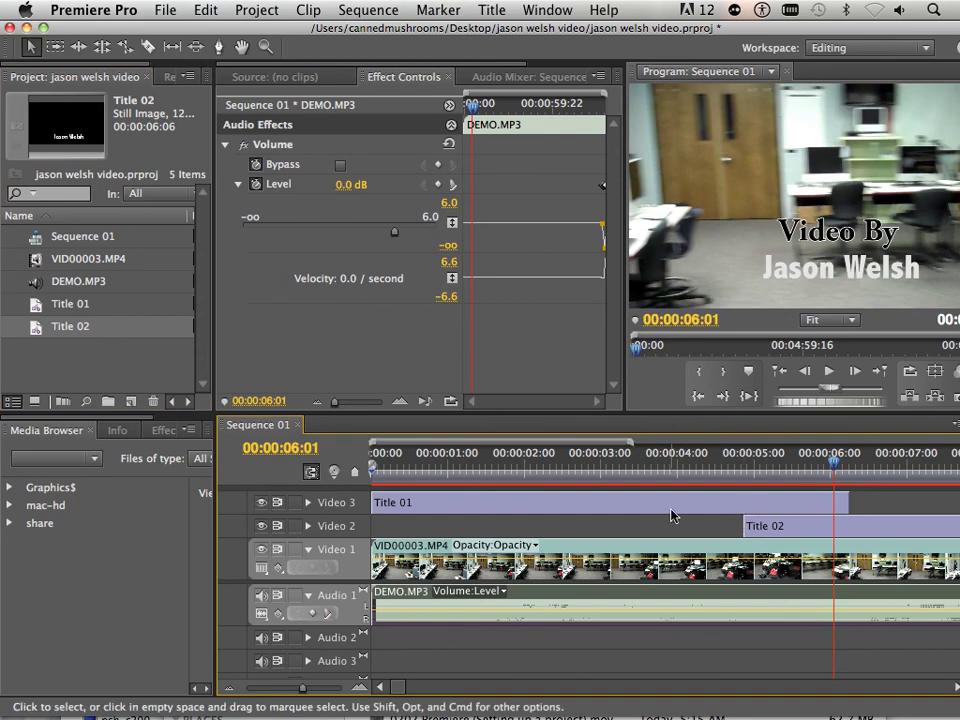
Fade out Title 01 with opacity keyframes of 100% at 00:00:04:21 and 0% at 00:00:06:05.
left_click(309, 504)
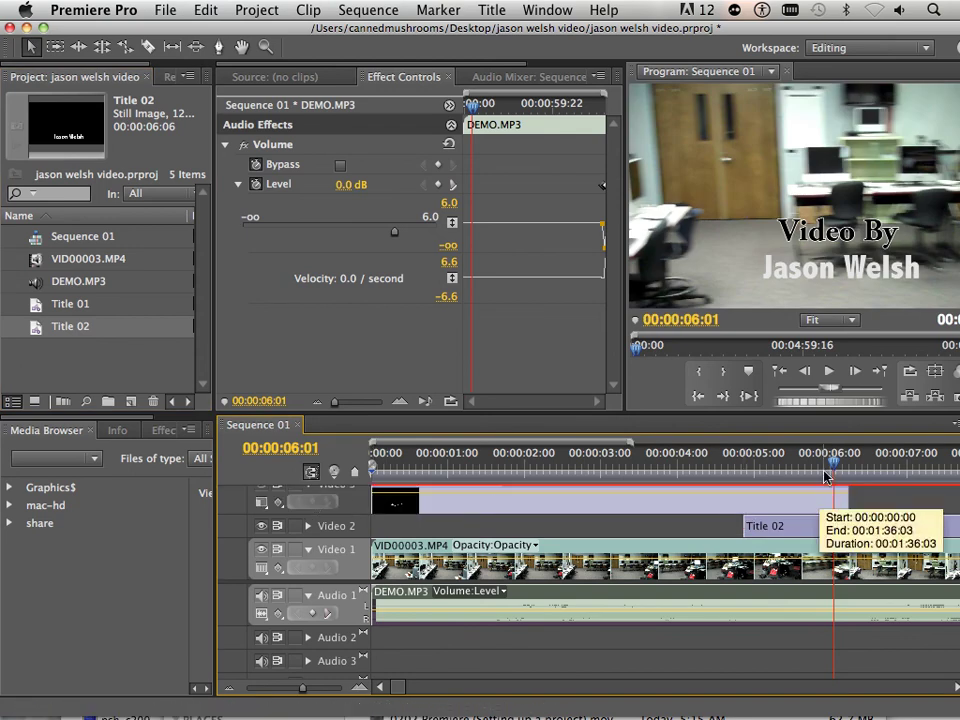
left_click(760, 466)
left_click_drag(760, 466, 743, 466)
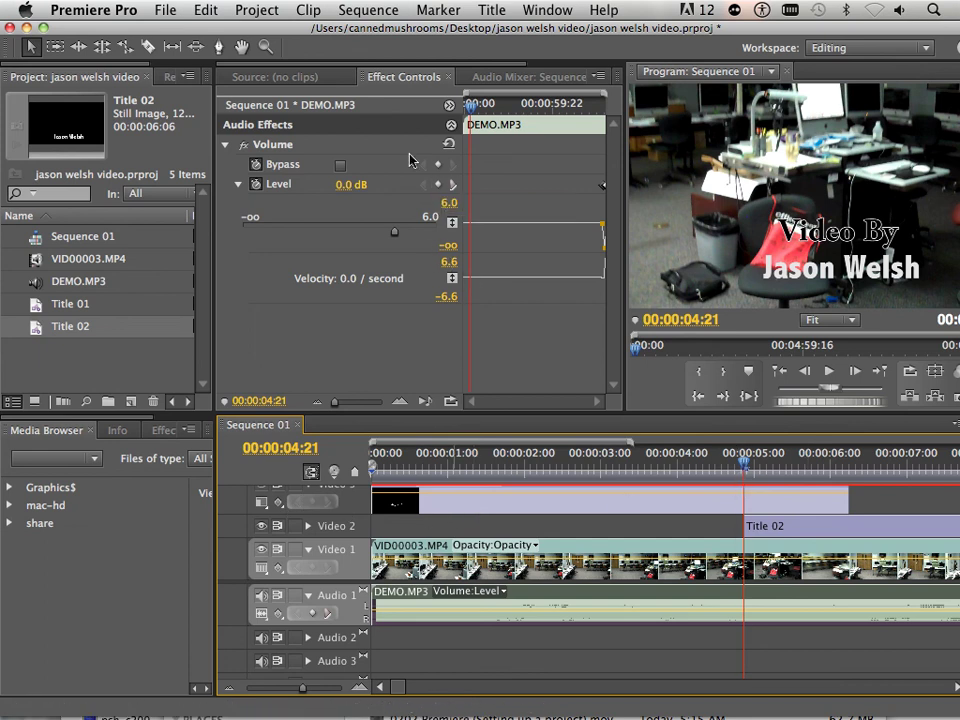
left_click(563, 494)
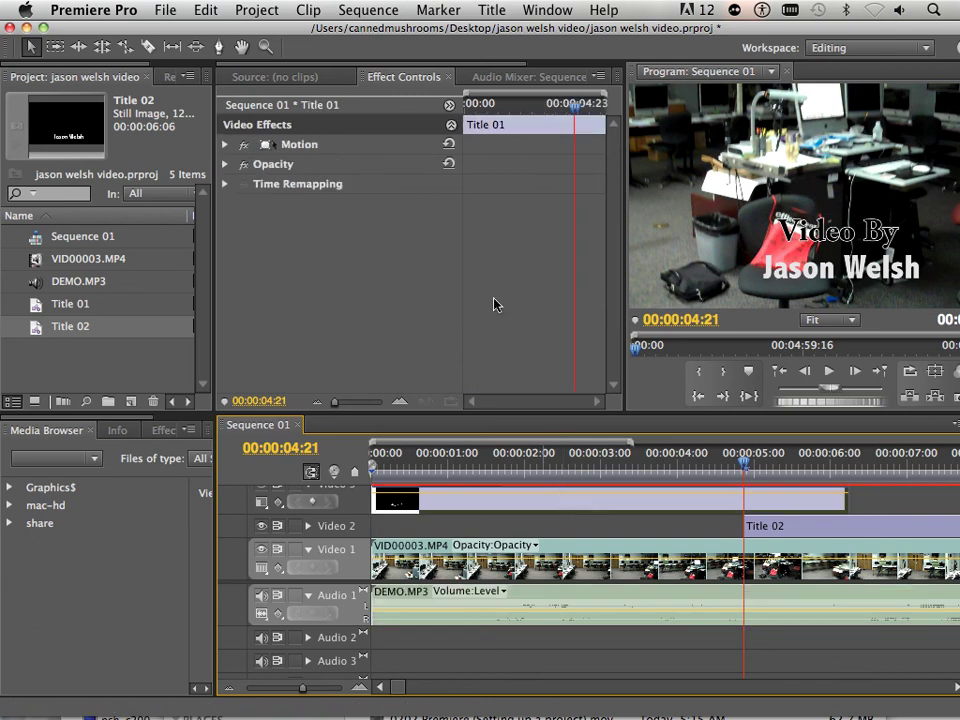
left_click(226, 164)
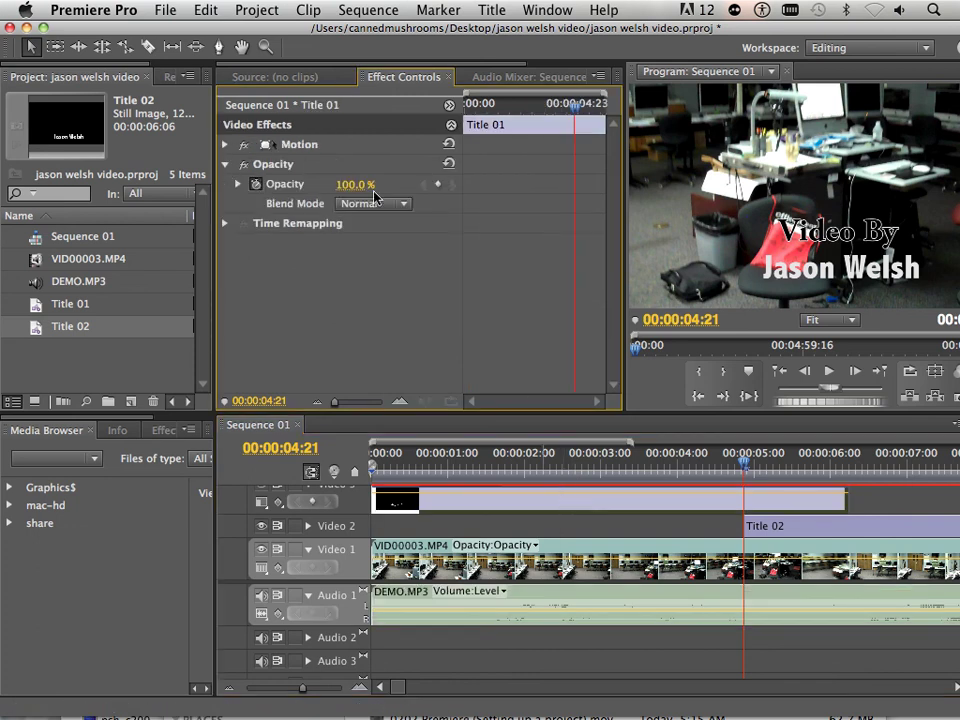
left_click(438, 186)
left_click_drag(746, 466, 847, 470)
left_click(440, 186)
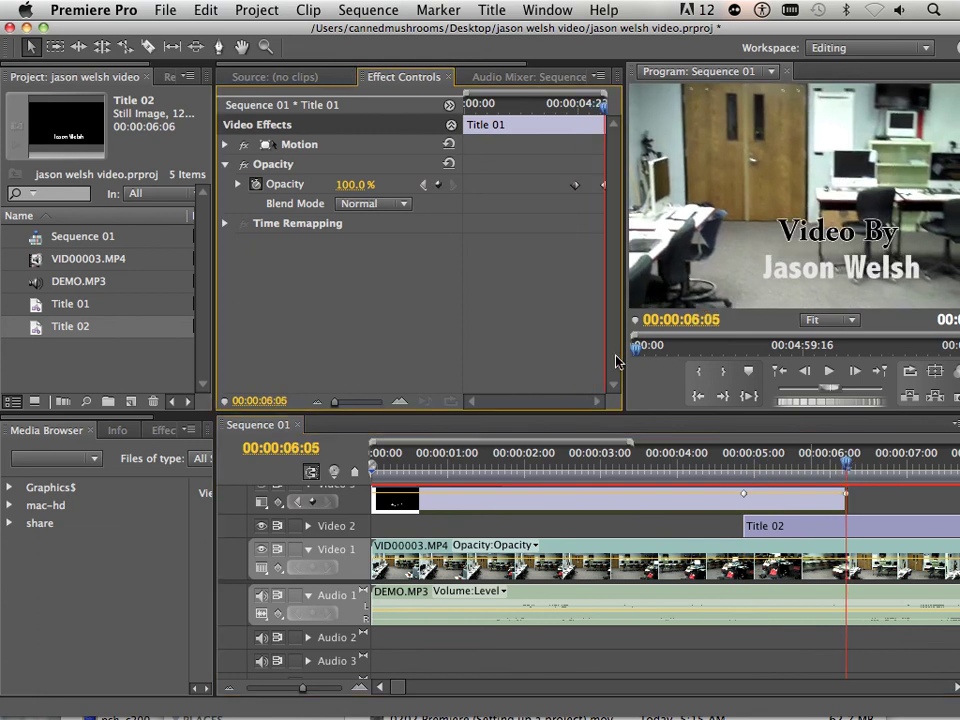
left_click_drag(846, 493, 849, 507)
Play the sequence from the start to past the end of Title 01 to check its fade-out.
left_click_drag(846, 463, 333, 455)
key("space")
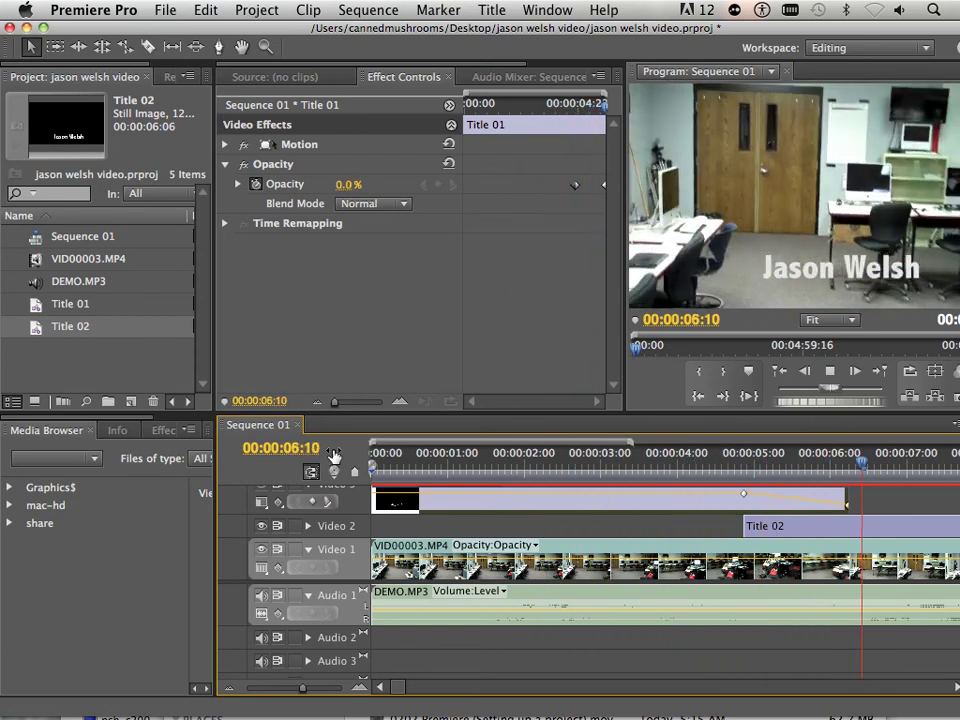
key("space")
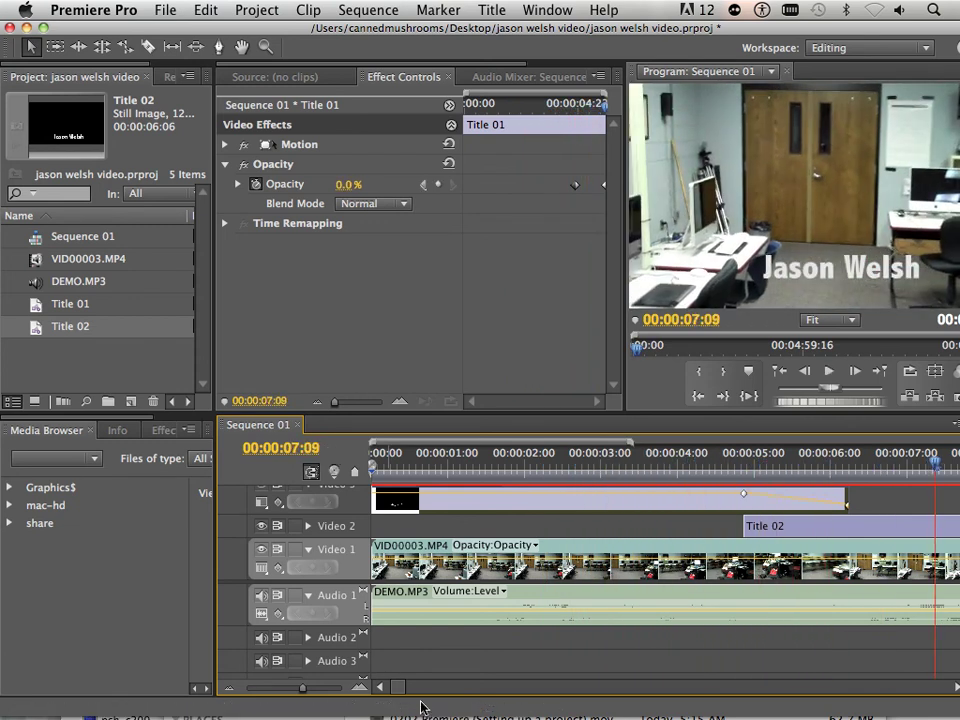
Fade out Title 02 with opacity keyframes of 100% at 00:00:10:11 and 0% at 00:00:11:02.
left_click_drag(396, 690, 402, 690)
left_click(308, 526)
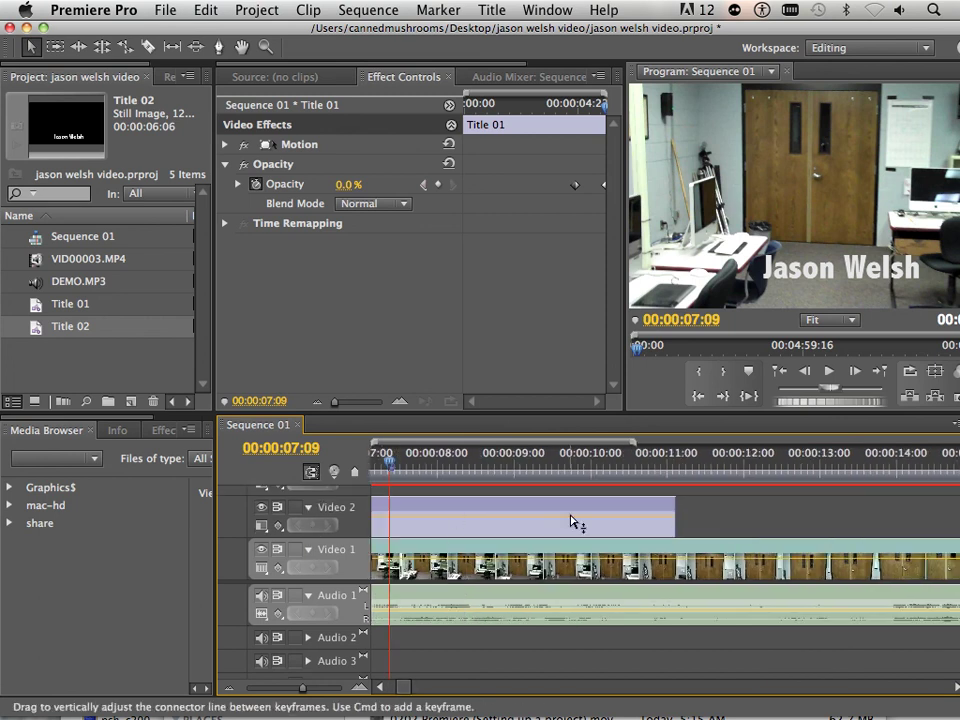
left_click(628, 463)
mouse_move(628, 463)
left_mouse_down()
mouse_move(640, 463)
mouse_move(626, 463)
left_mouse_up()
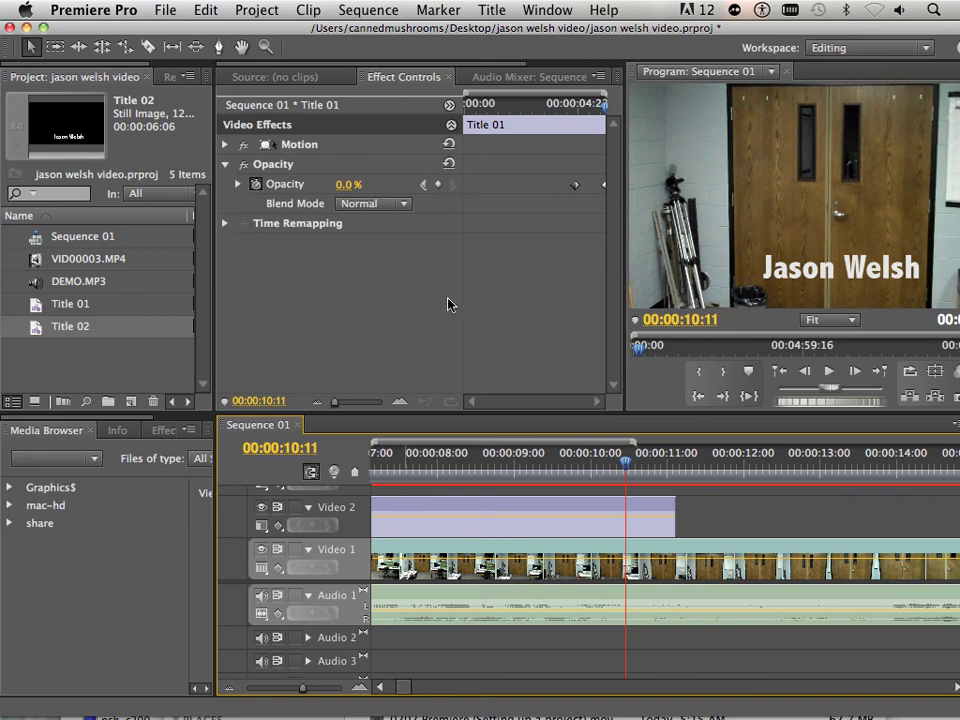
left_click(437, 188)
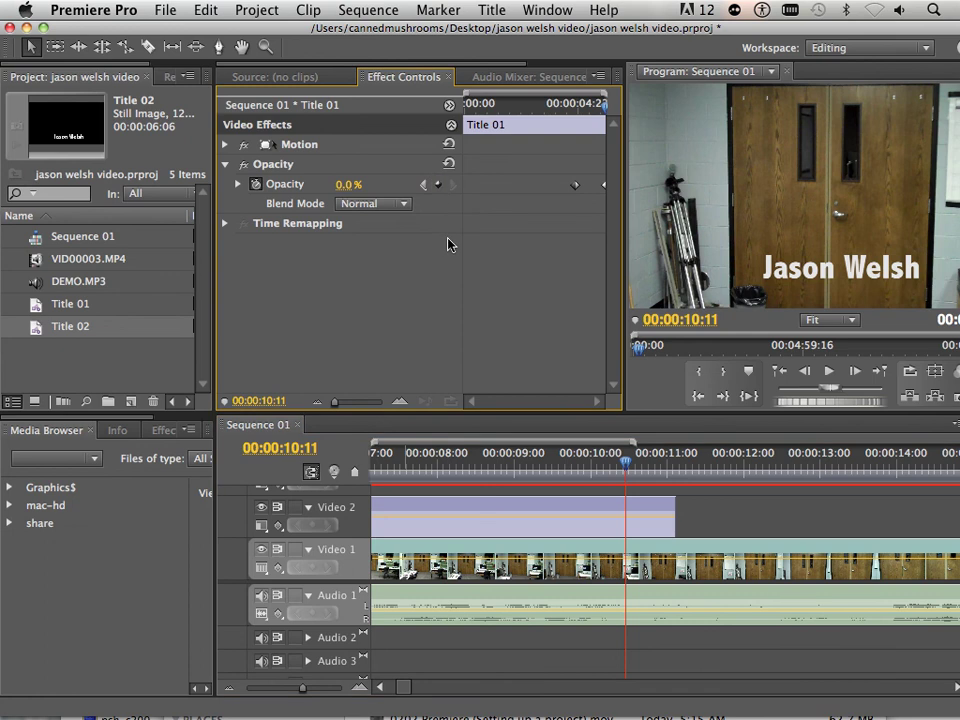
left_click(591, 506)
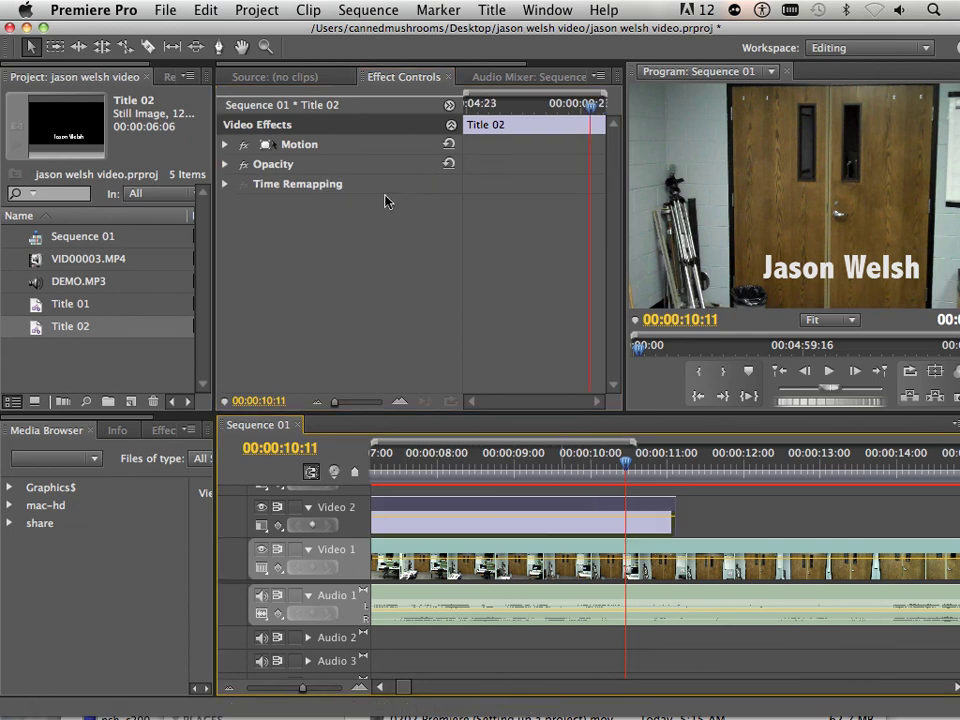
left_click(226, 164)
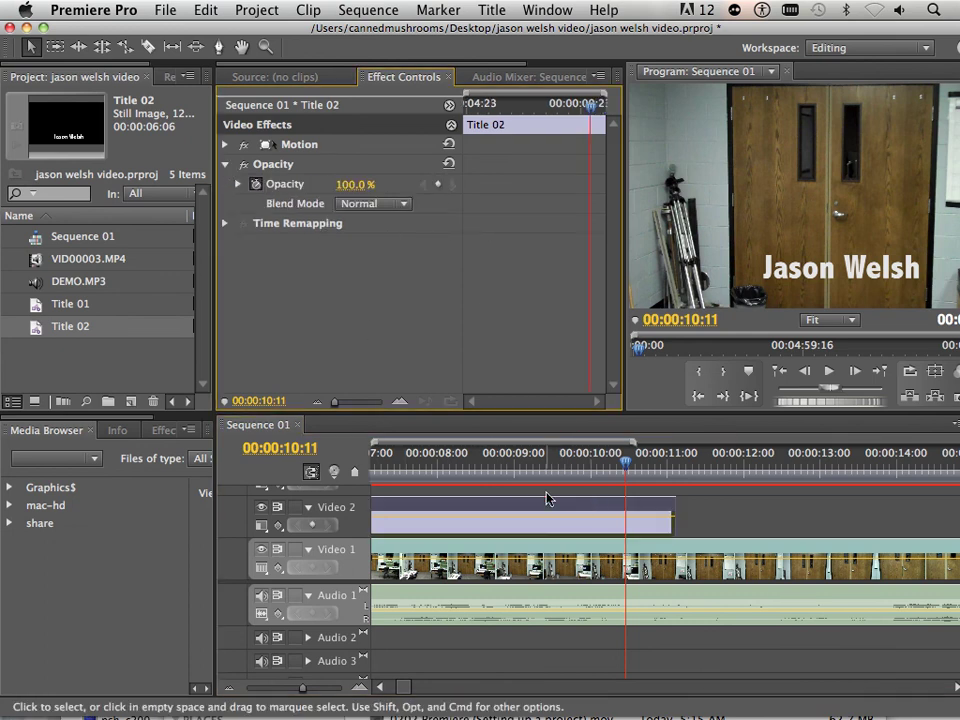
left_click_drag(612, 520, 612, 520)
left_click_drag(626, 460, 676, 478)
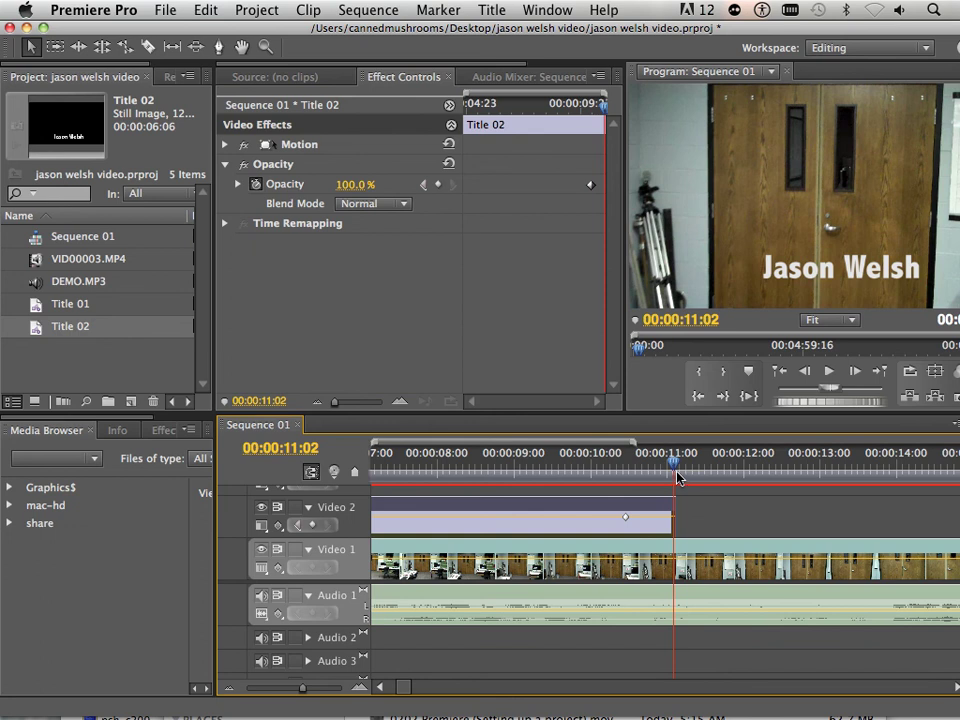
left_click(437, 184)
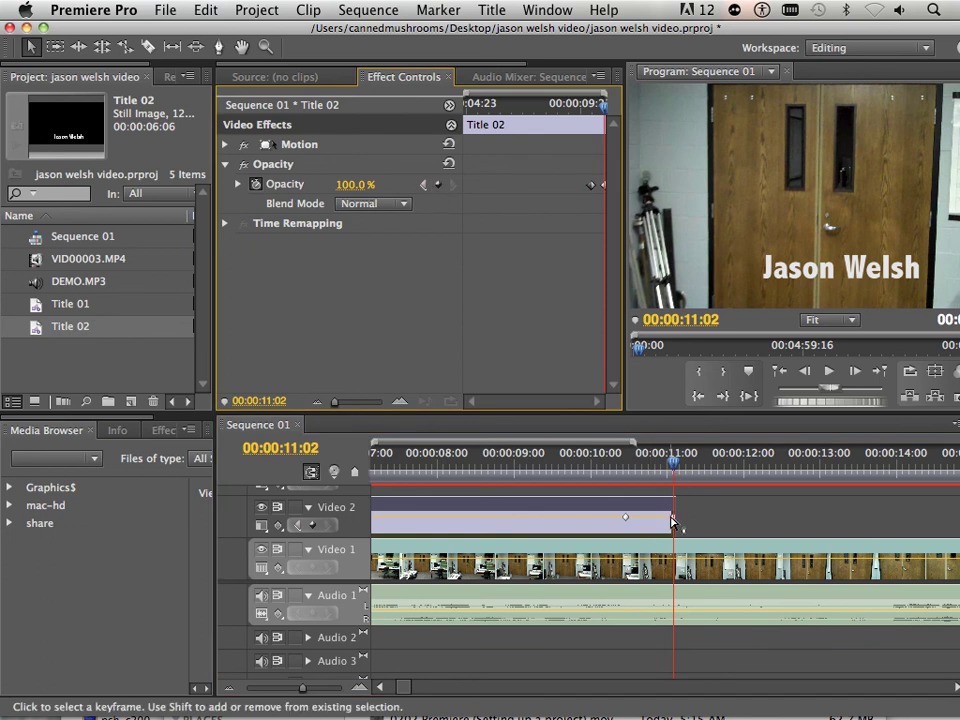
left_click_drag(672, 521, 675, 526)
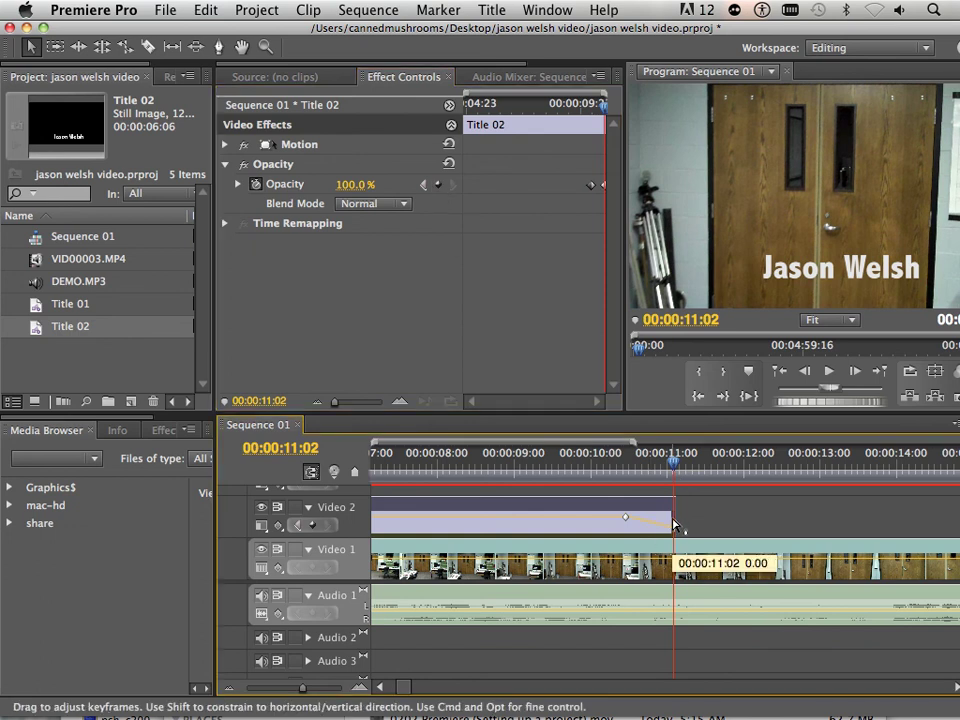
Play back the last seconds of Title 02 to check its fade-out.
left_click_drag(672, 460, 407, 477)
key("space")
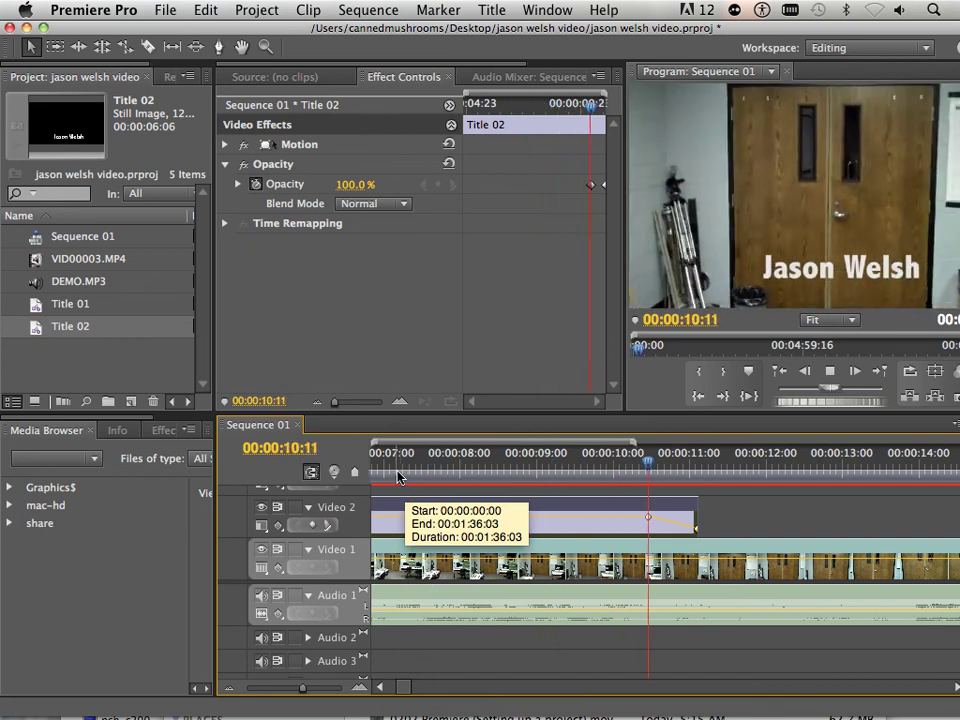
key("space")
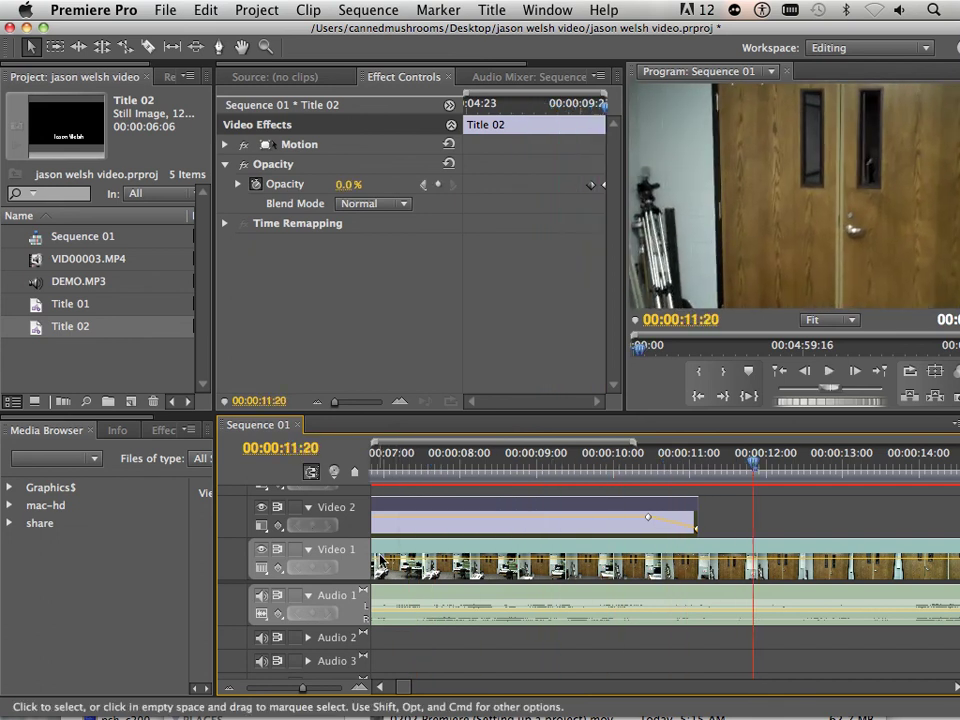
scroll(368, 540, "left", 2)
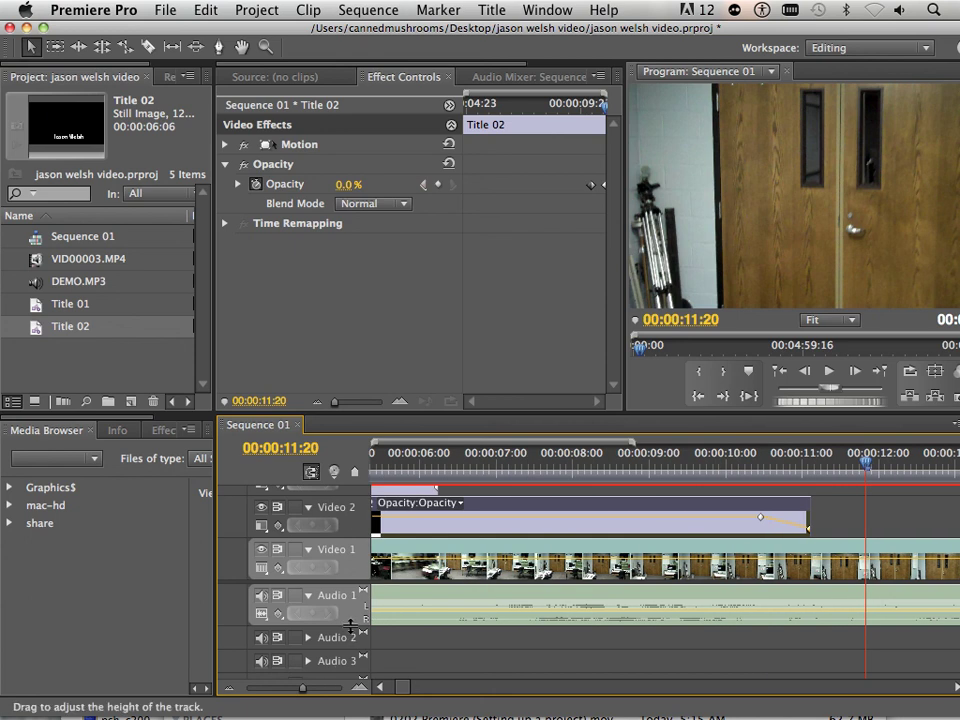
scroll(386, 486, "left", 1)
right_click(231, 521)
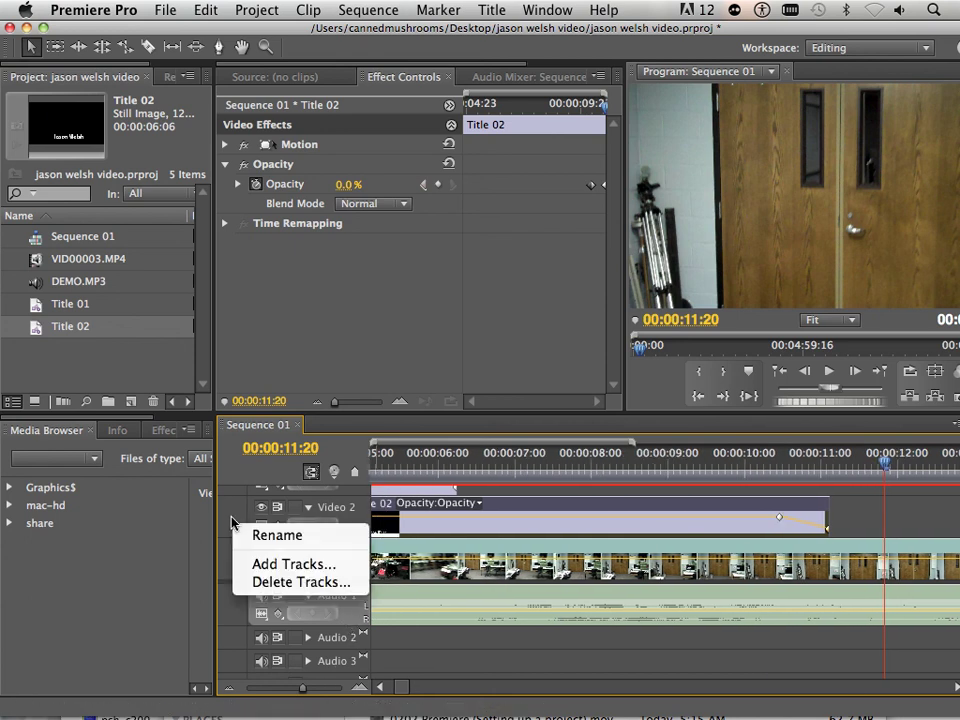
left_click(257, 573)
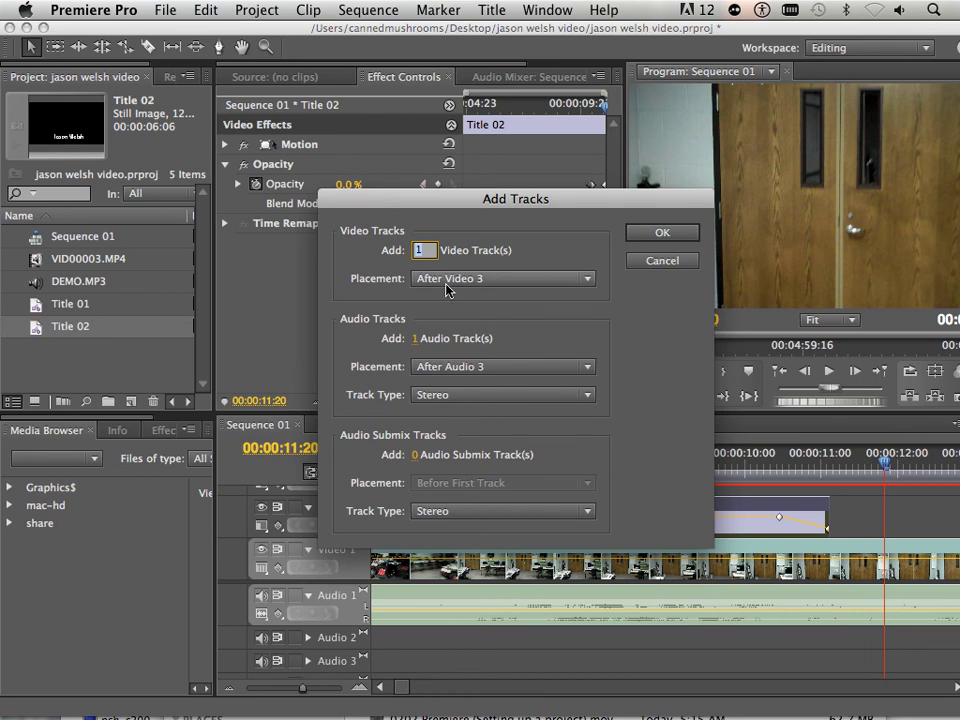
left_click(651, 263)
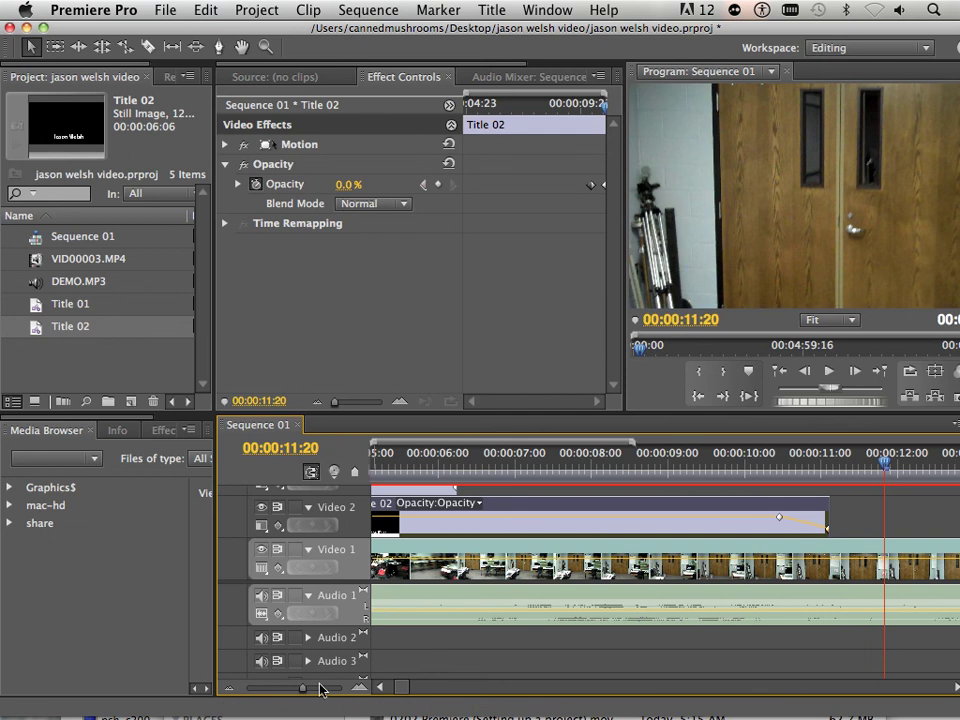
Show the whole sequence in the timeline and play it from 00:00:00:00 to review both titles.
left_click_drag(302, 688, 272, 690)
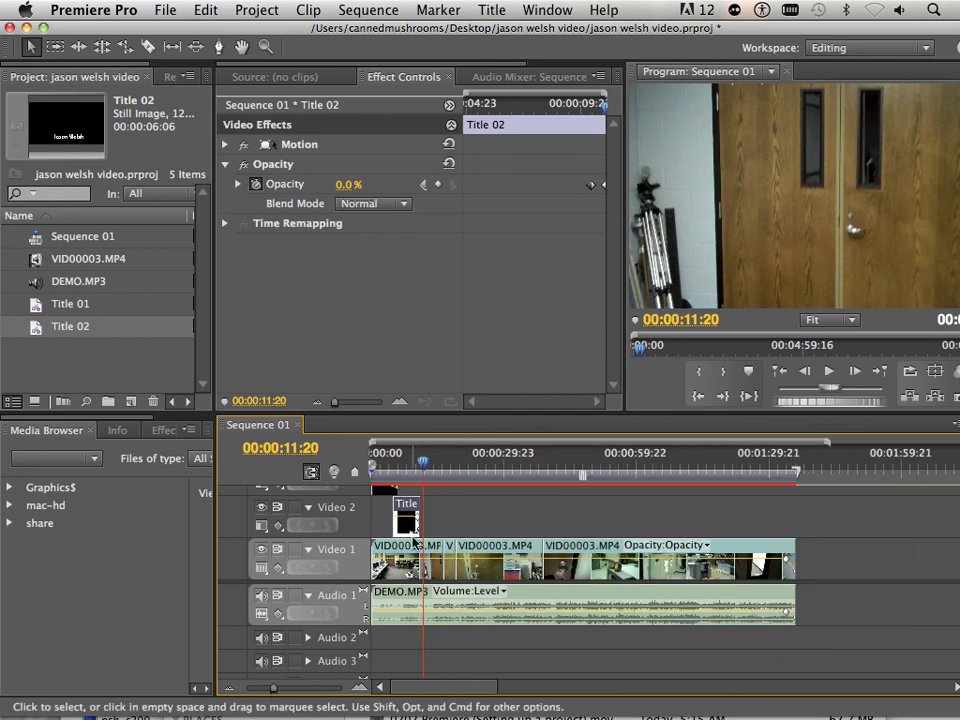
left_click_drag(420, 462, 352, 460)
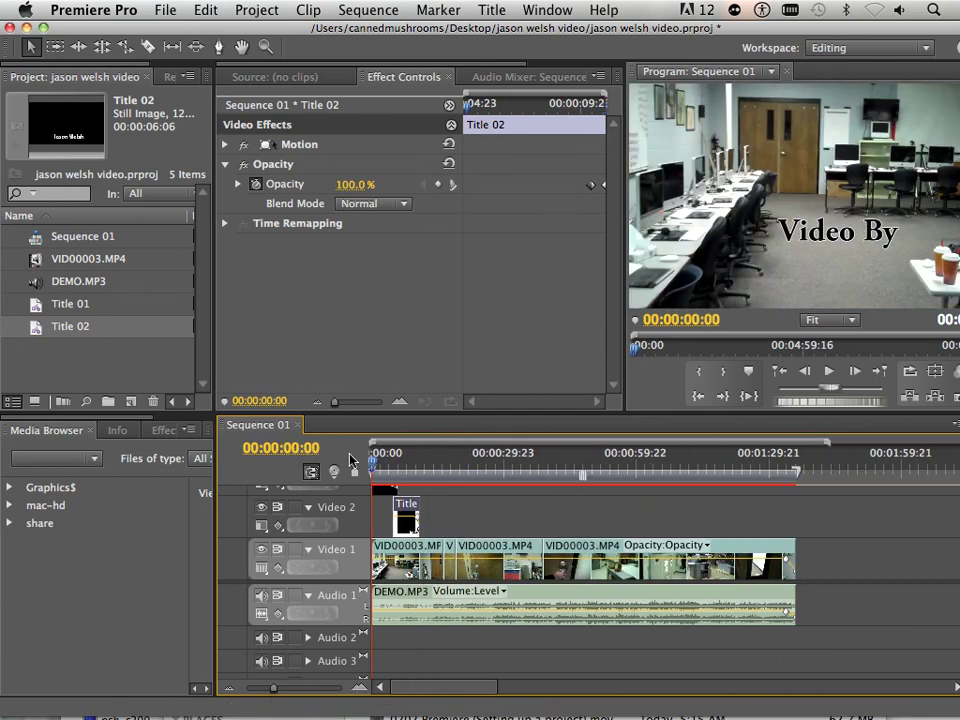
key("space")
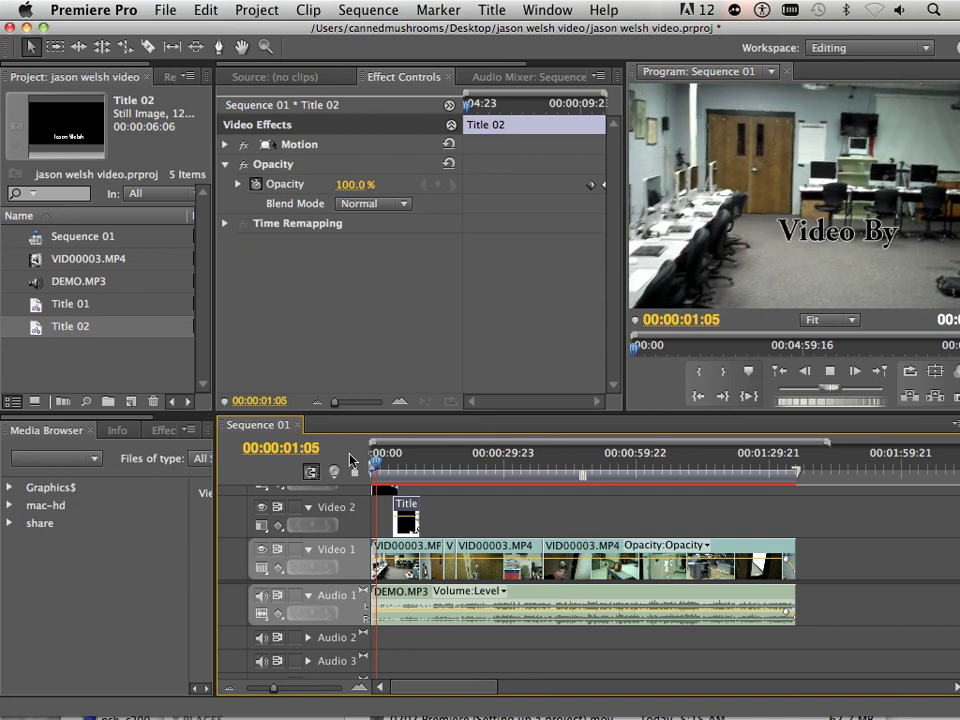